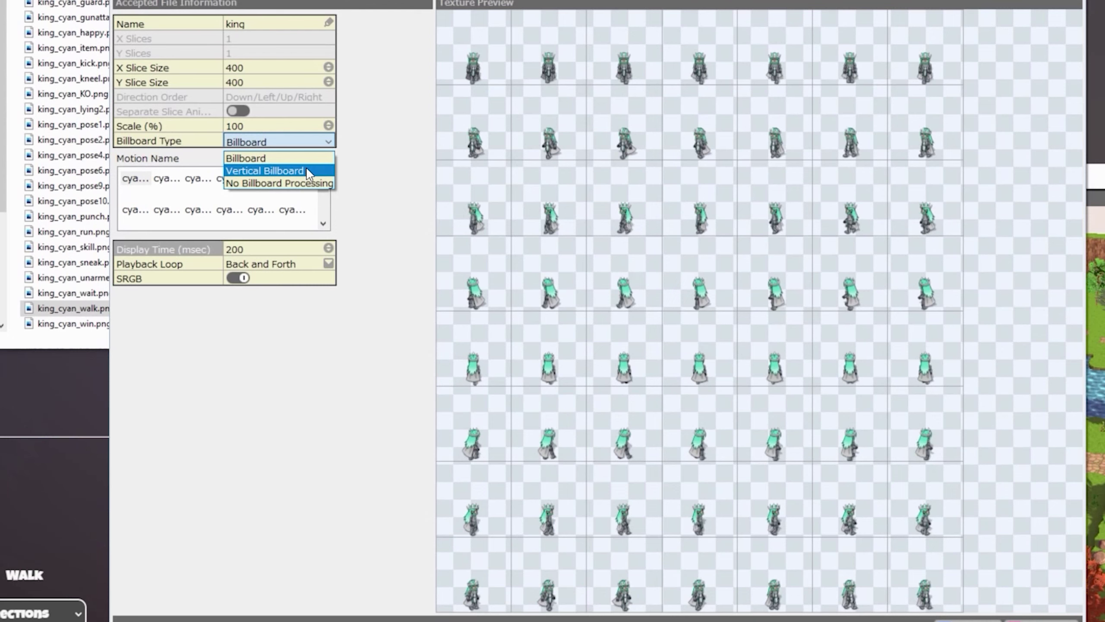
# - Examine the texture previews of the king's imported motions, from cyan_walk through the attack and dual-wield motions to the further ones in the list
pyautogui.click(140, 183)
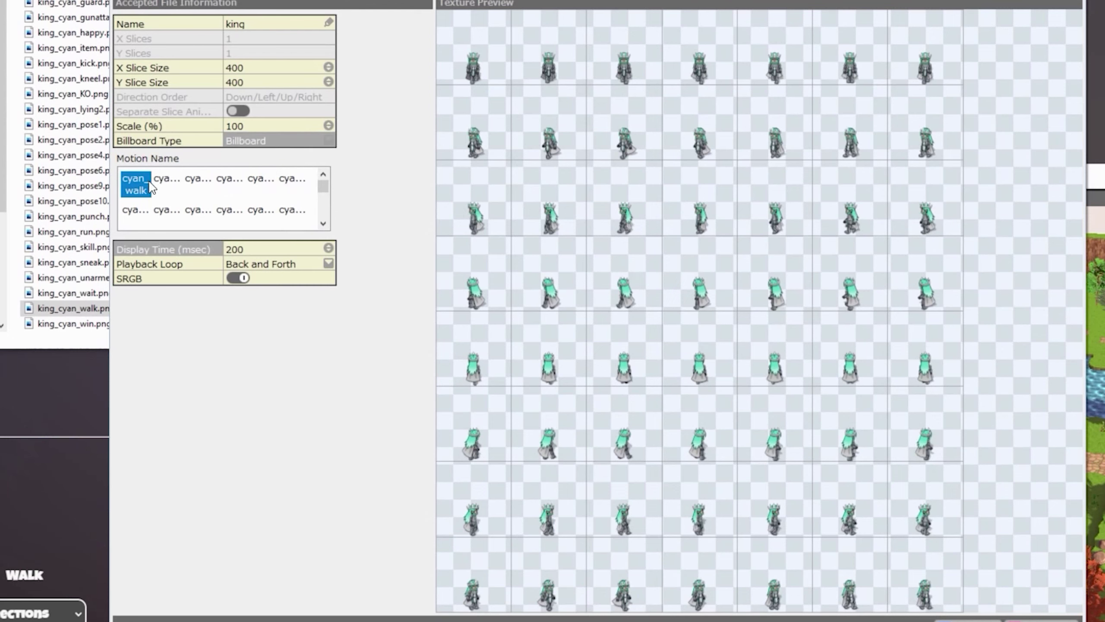
pyautogui.click(167, 184)
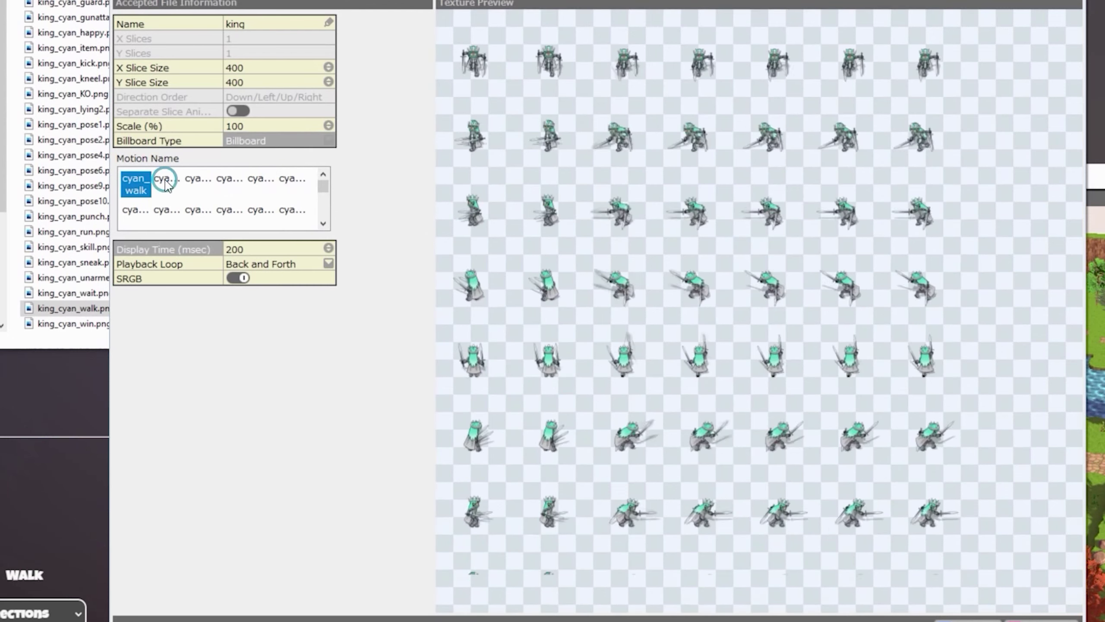
pyautogui.click(229, 183)
pyautogui.click(260, 179)
pyautogui.click(291, 185)
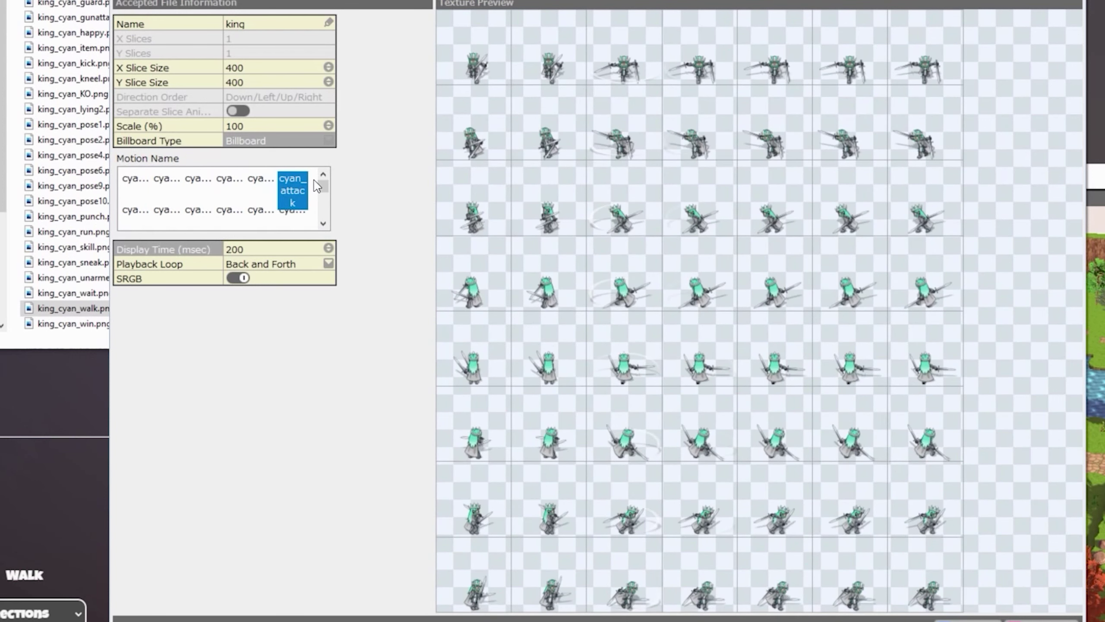
pyautogui.click(292, 210)
pyautogui.click(260, 210)
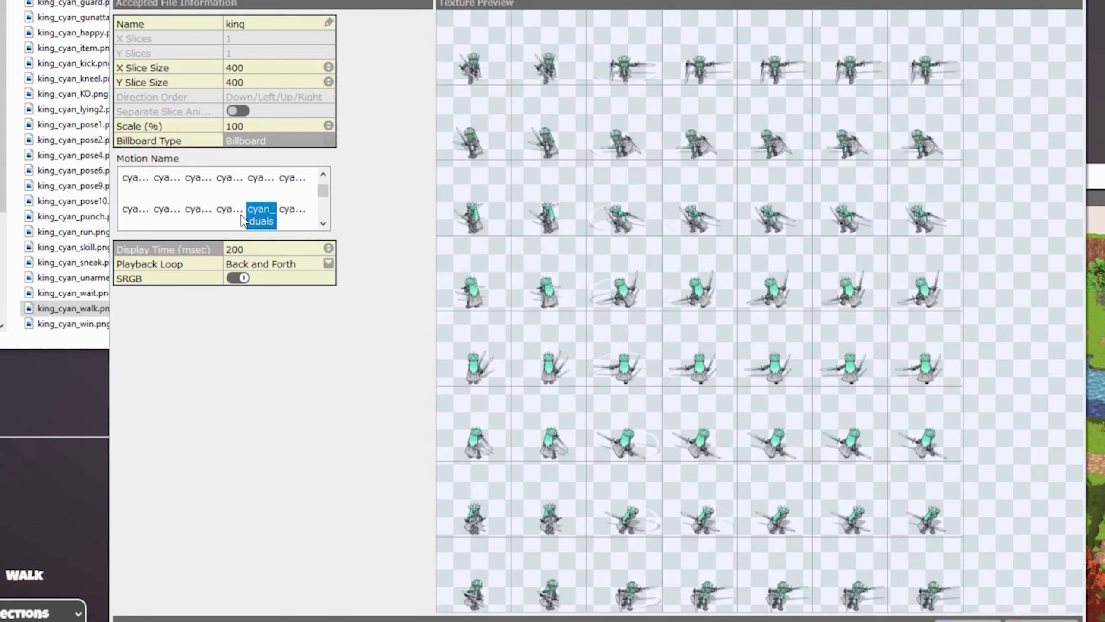
pyautogui.click(224, 214)
pyautogui.click(188, 213)
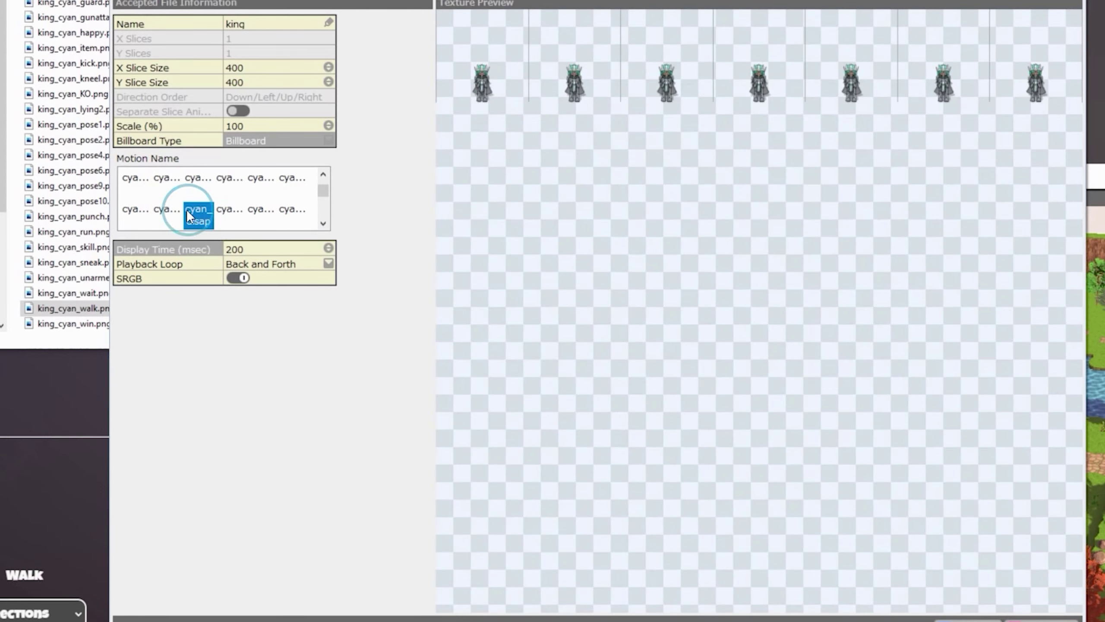
pyautogui.click(134, 212)
pyautogui.click(321, 193)
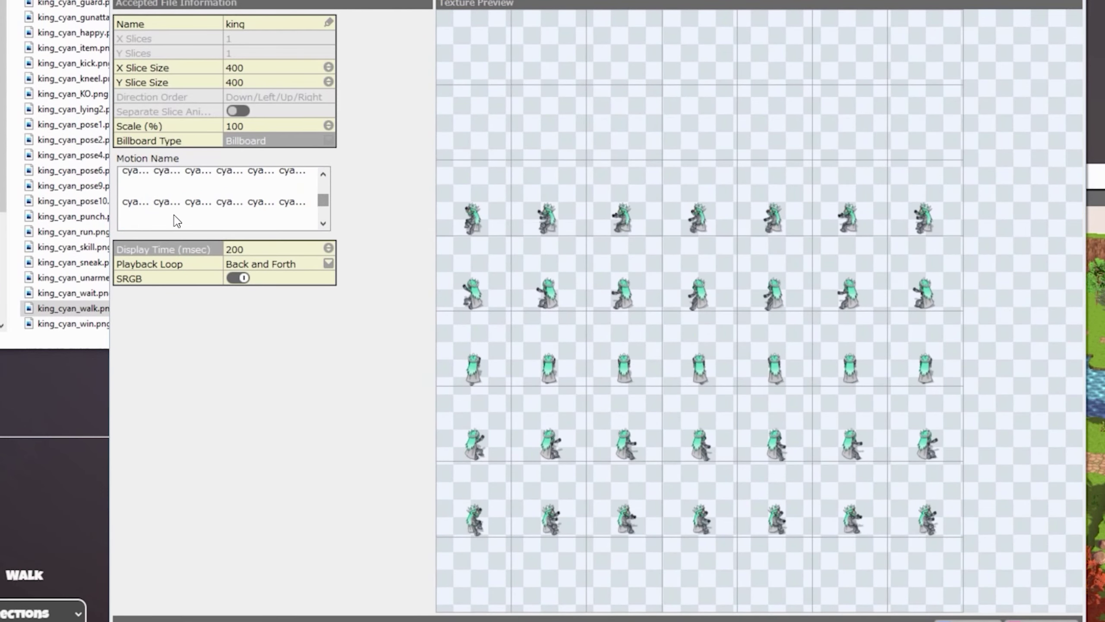
pyautogui.click(191, 201)
# - Set the king import's display time to 100 msec and its playback loop to Loop, and complete the import
pyautogui.click(291, 240)
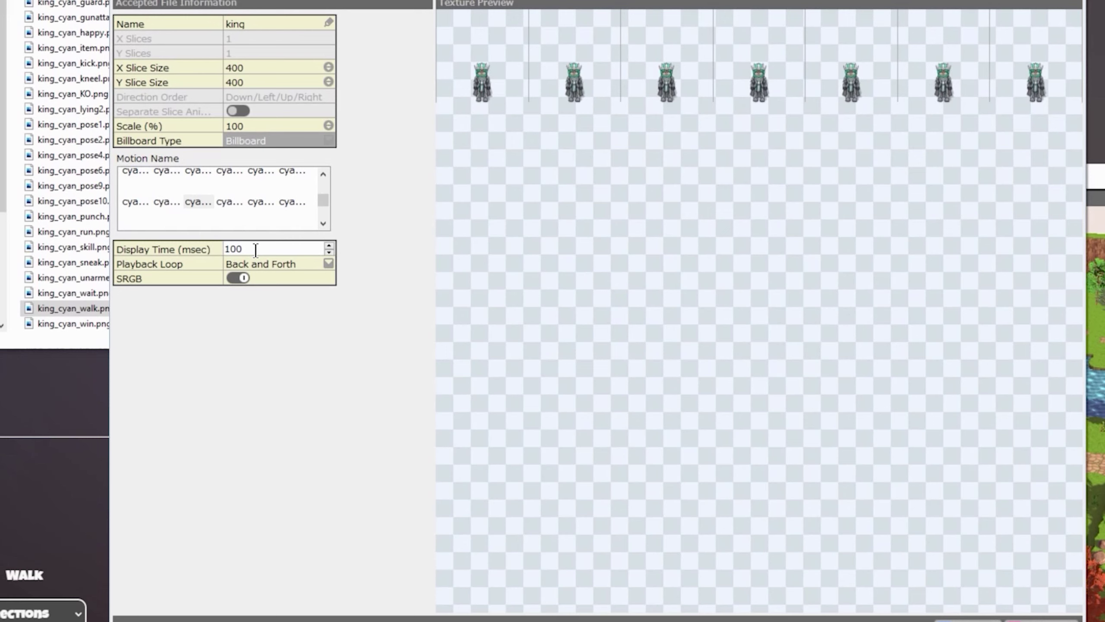
pyautogui.click(277, 266)
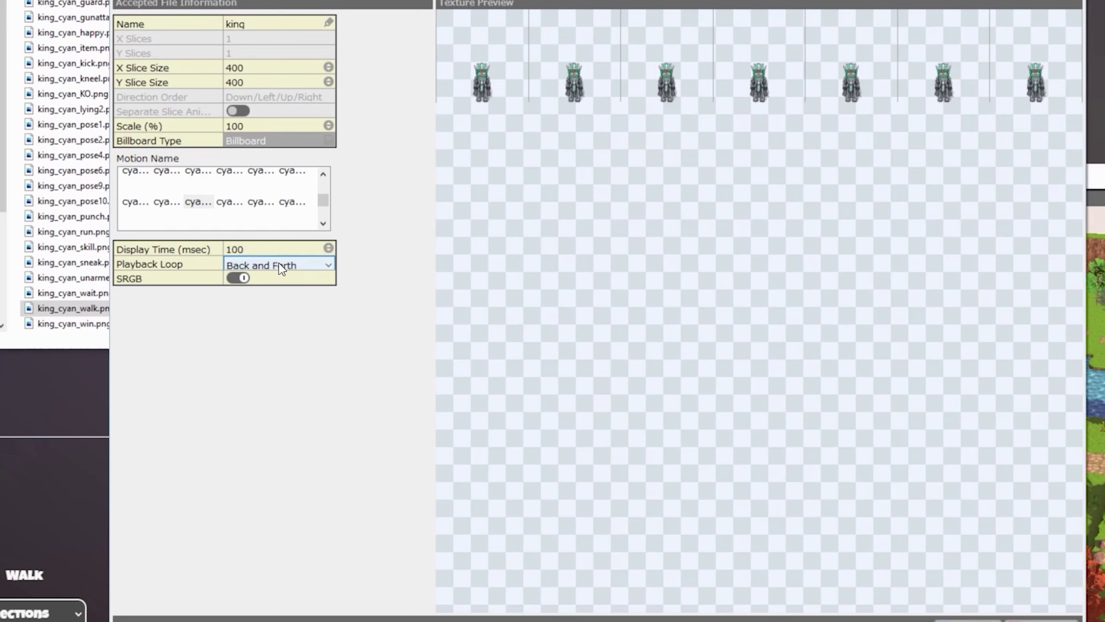
pyautogui.click(282, 268)
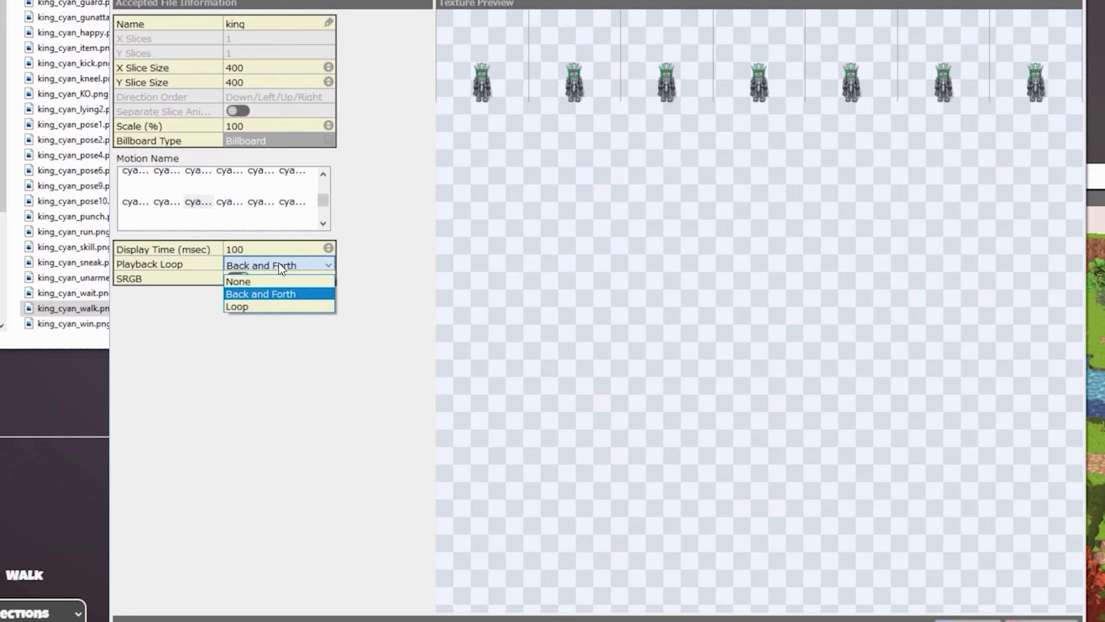
pyautogui.click(273, 306)
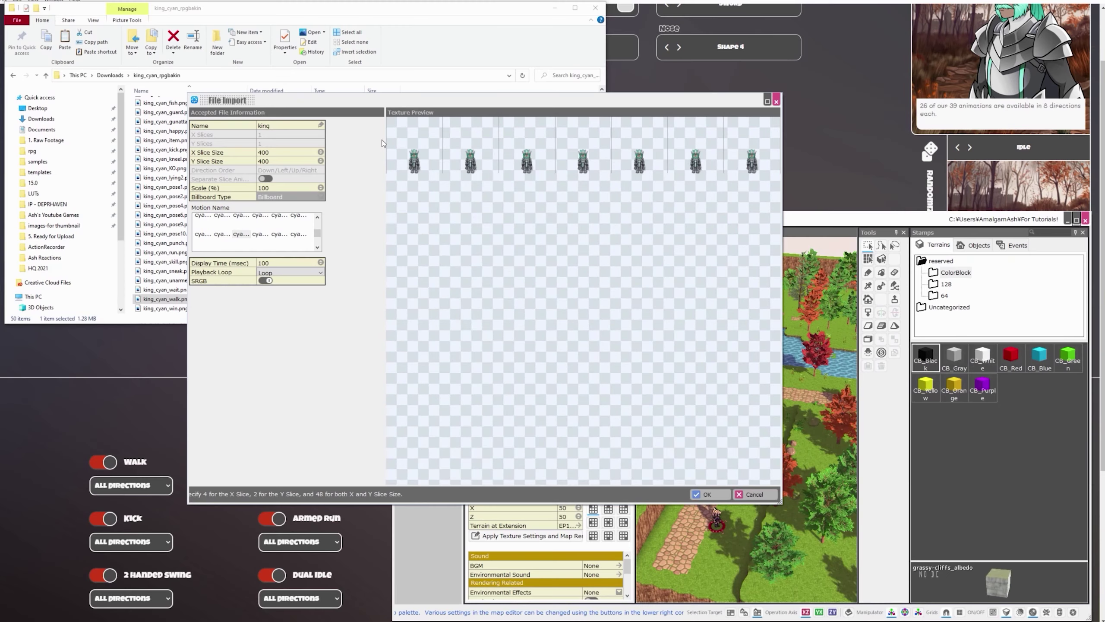
pyautogui.click(707, 494)
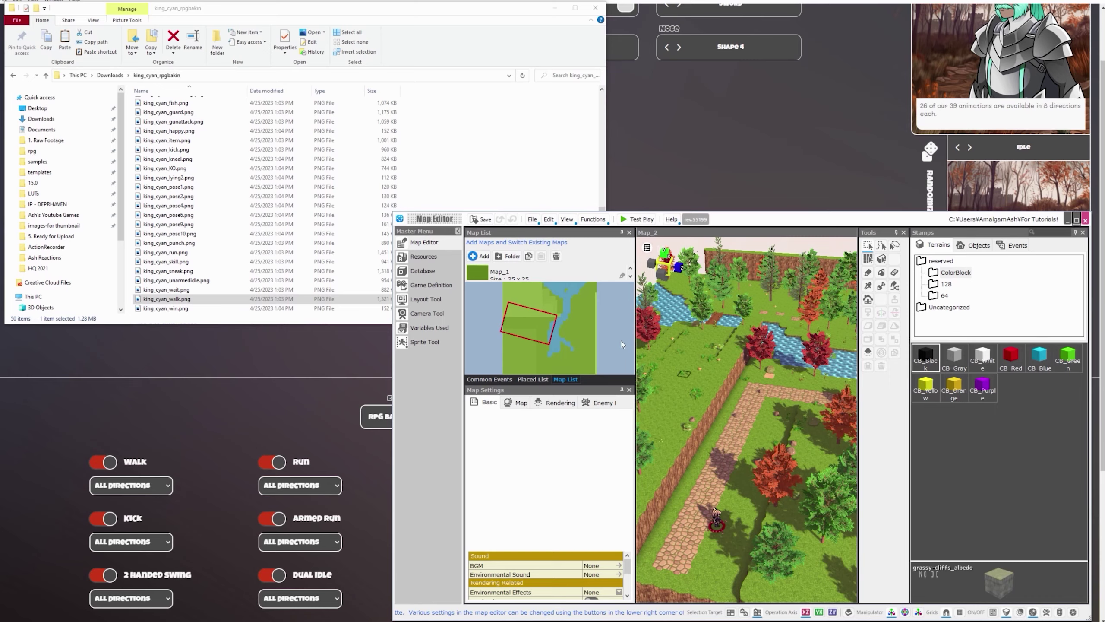
# - Maximize the Map Editor window and inspect the king sprite placed on the grass of Map_2
pyautogui.moveTo(743, 222); pyautogui.dragTo(527, 74)
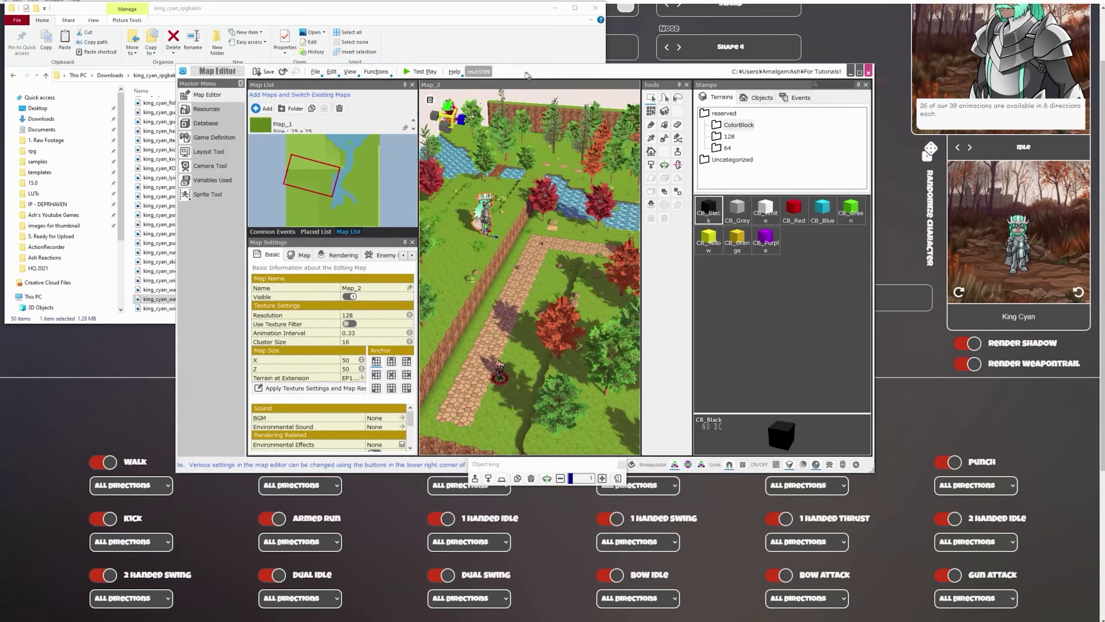
pyautogui.doubleClick(526, 75)
pyautogui.scroll(3, 578, 262)
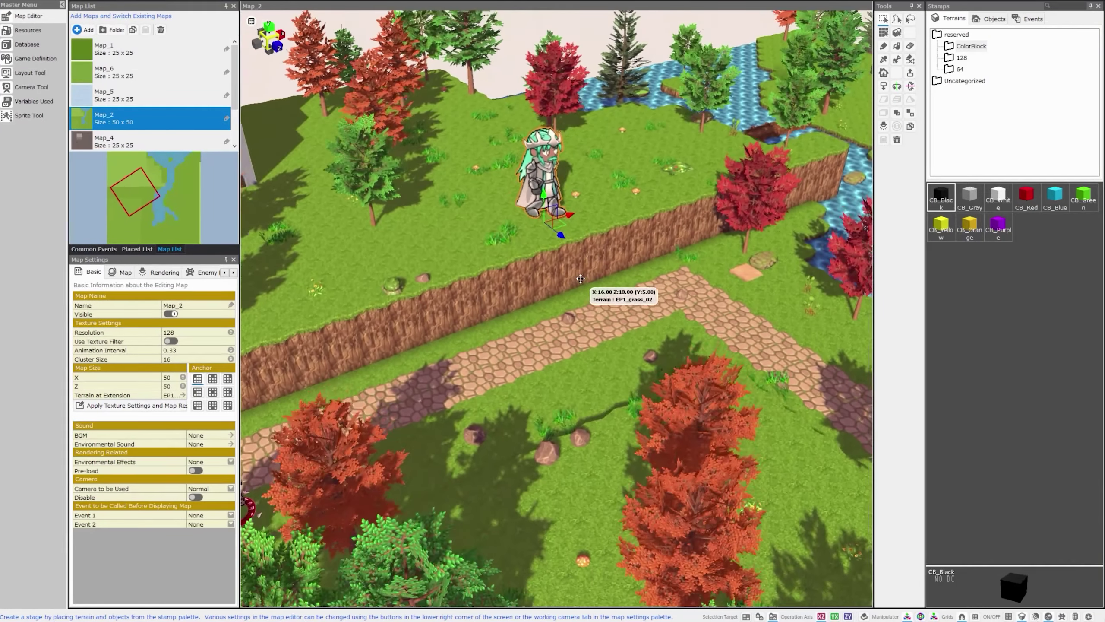
pyautogui.scroll(2, 581, 278)
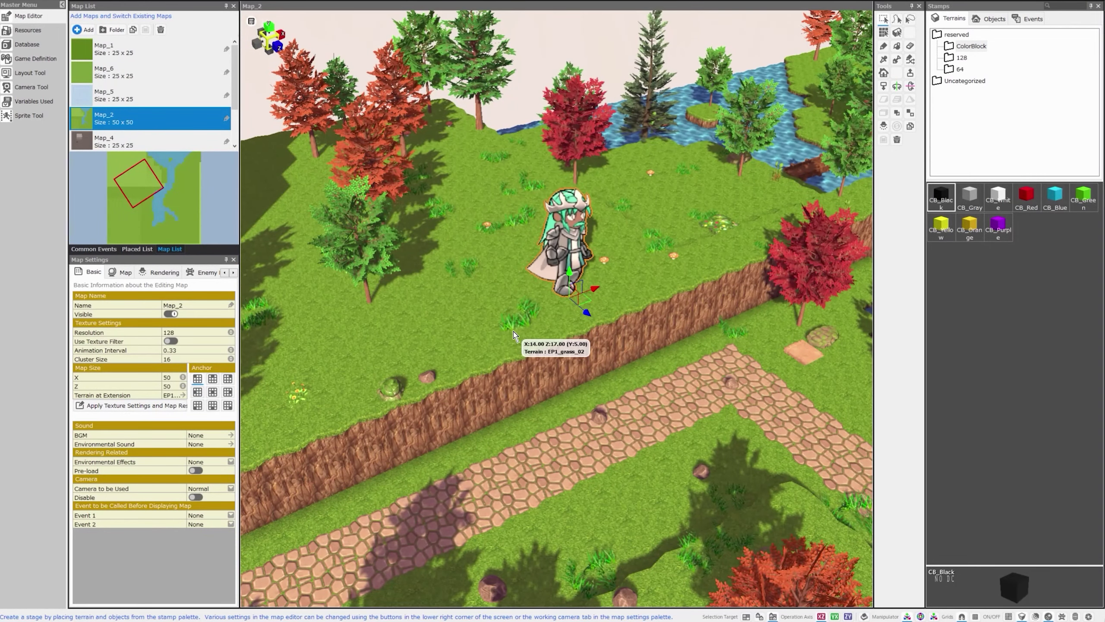
pyautogui.scroll(-2, 513, 346)
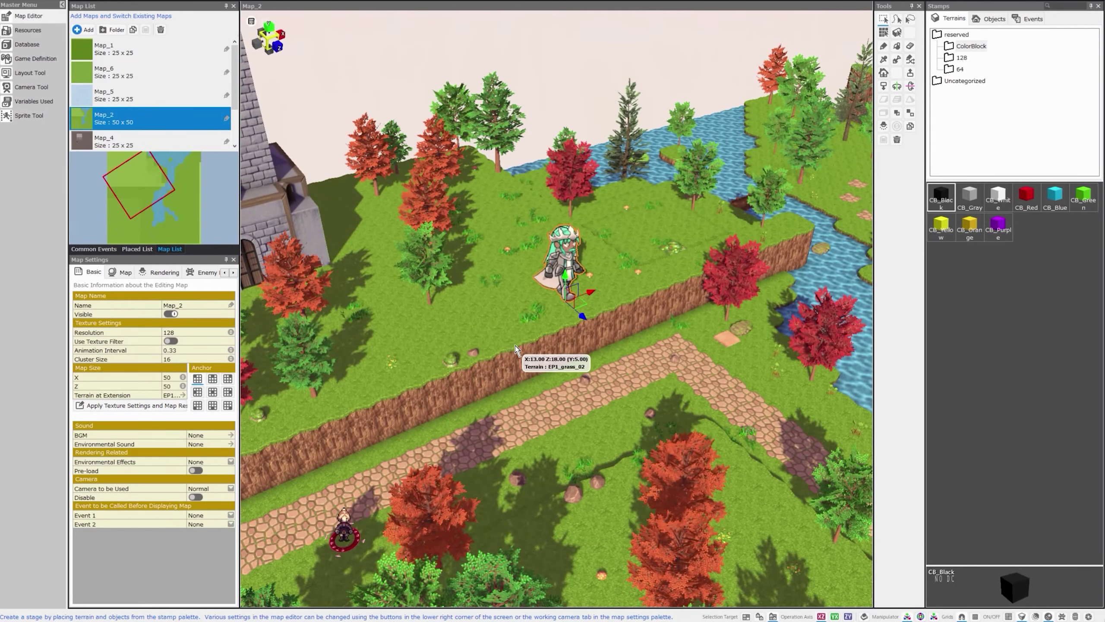
pyautogui.scroll(-2, 517, 351)
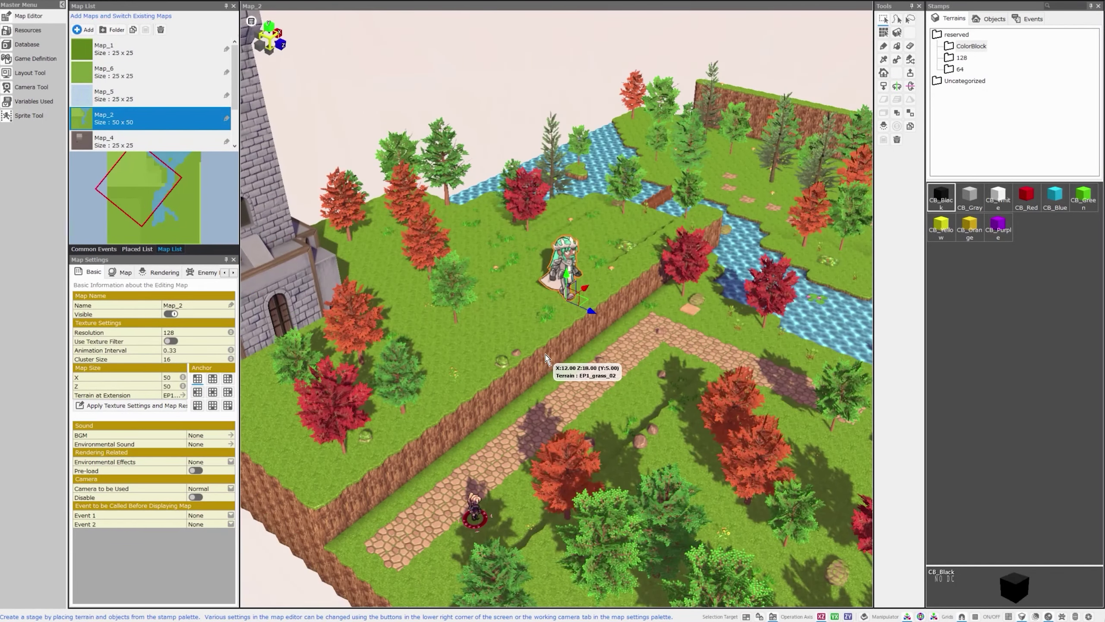
# - Begin adding a cast in the database and choose the king 2D stamp as its asset
pyautogui.click(32, 46)
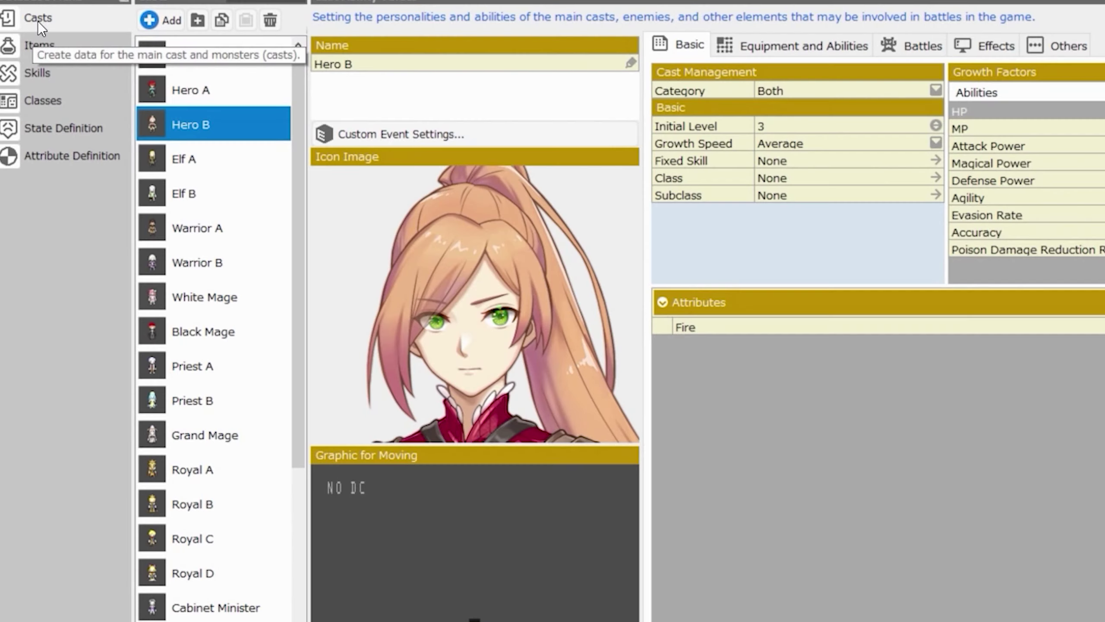
pyautogui.click(164, 17)
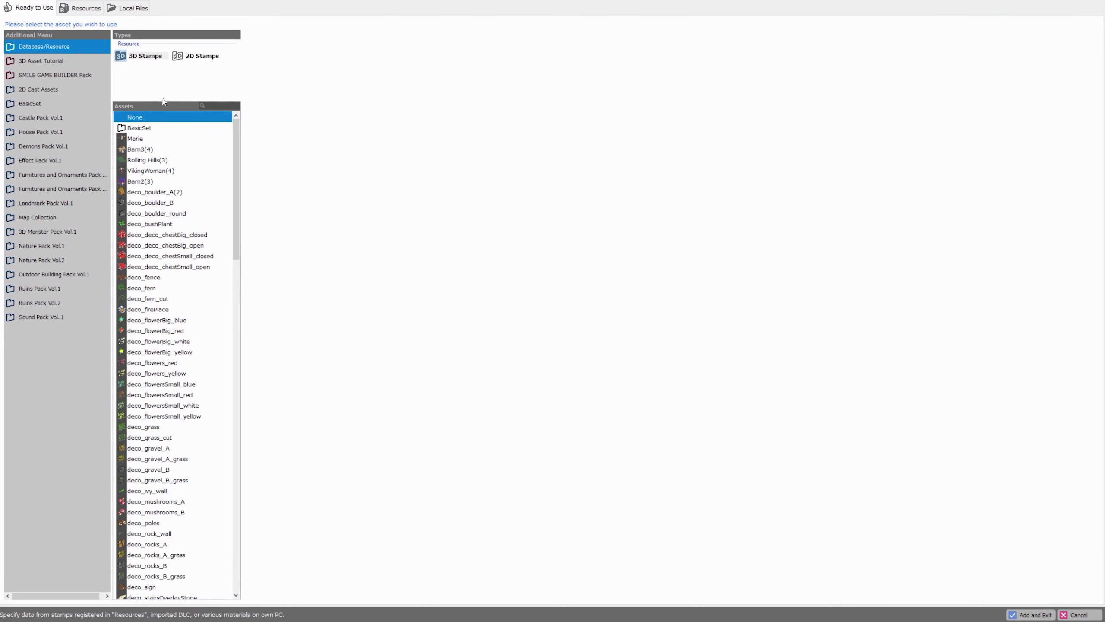
pyautogui.click(140, 150)
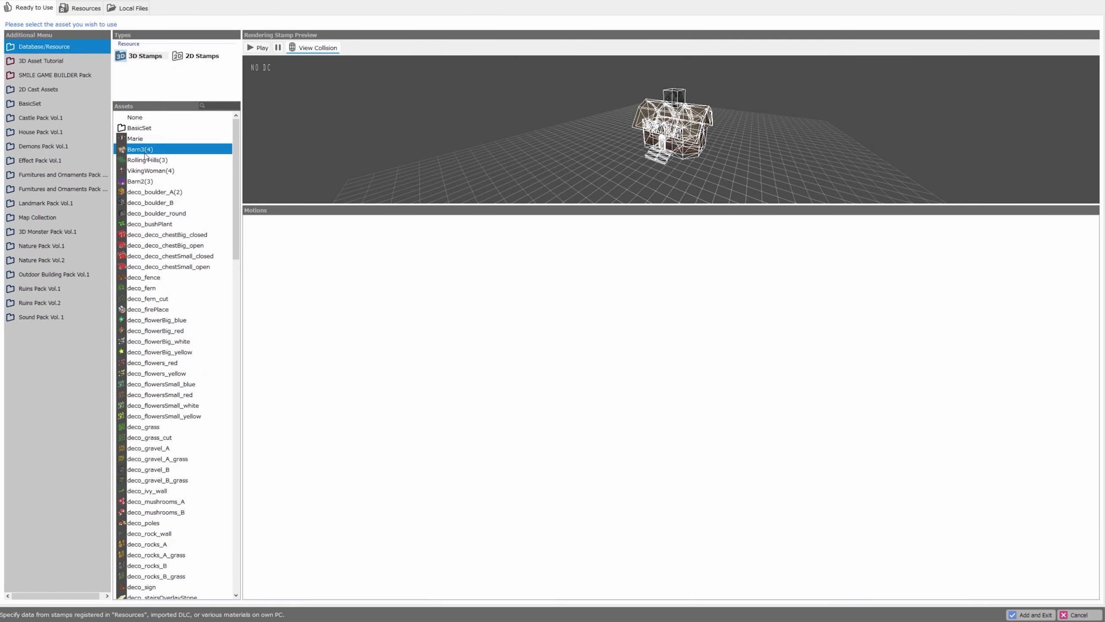
pyautogui.click(199, 57)
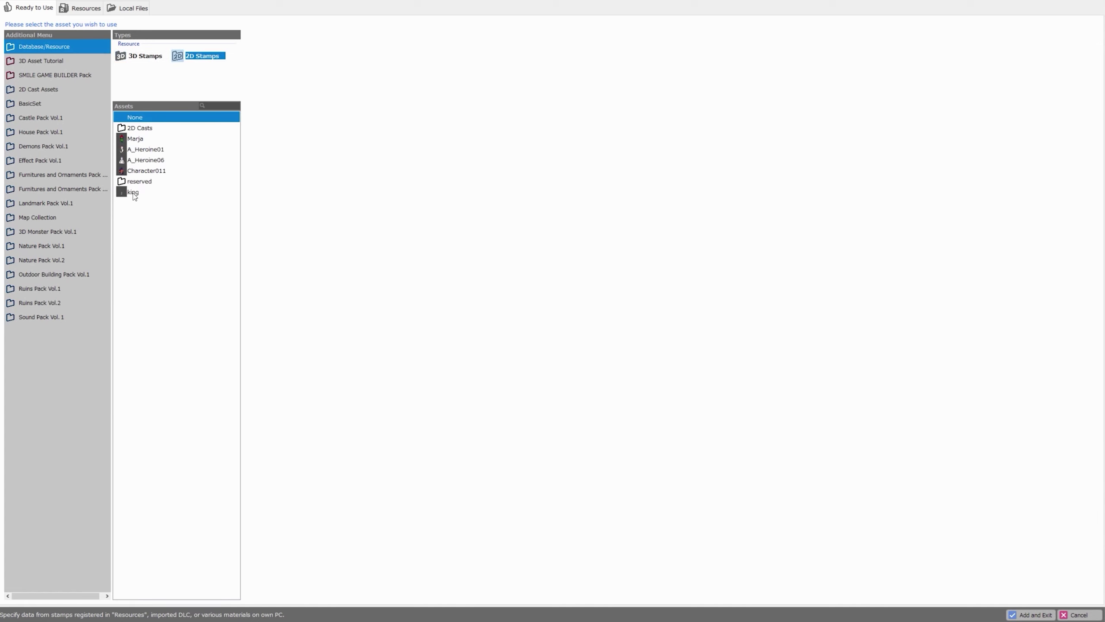
pyautogui.click(134, 192)
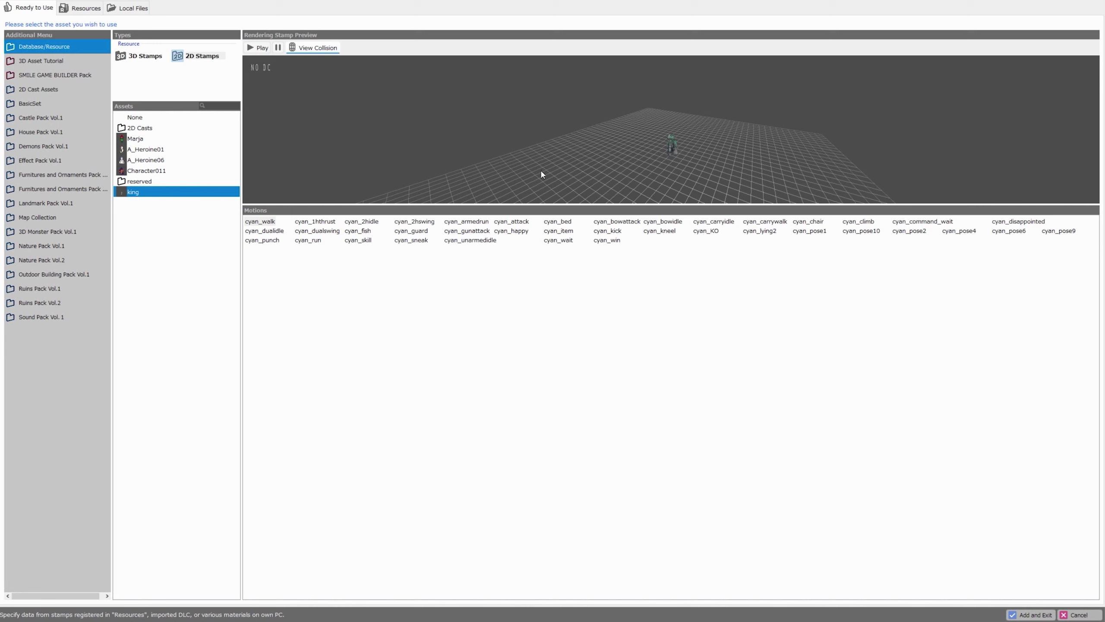
# - Preview the king stamp's cyan_dualidle and cyan_unarmedidle motions, and save the king as a new cast in the database
pyautogui.scroll(8, 674, 142)
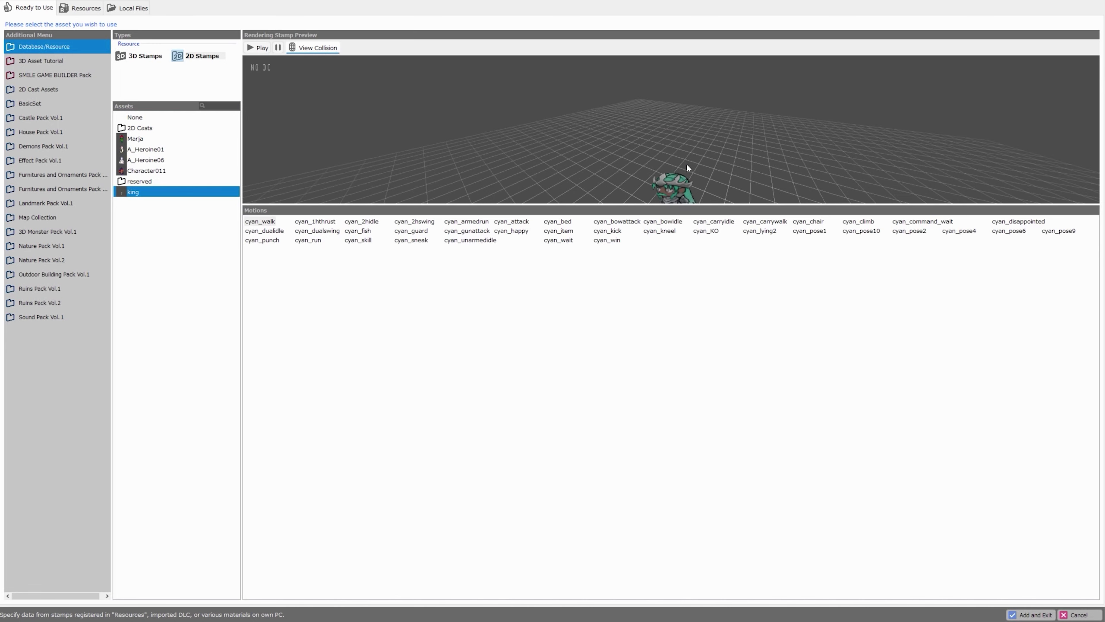
pyautogui.moveTo(687, 165); pyautogui.dragTo(669, 146, button='middle')
pyautogui.scroll(2, 669, 147)
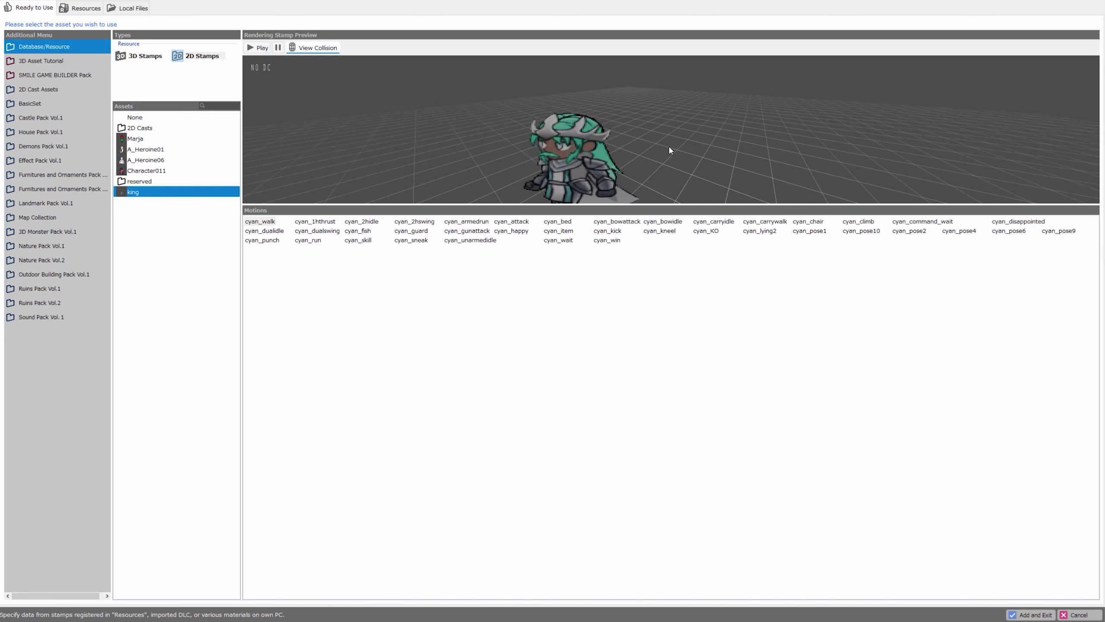
pyautogui.click(274, 232)
pyautogui.click(471, 240)
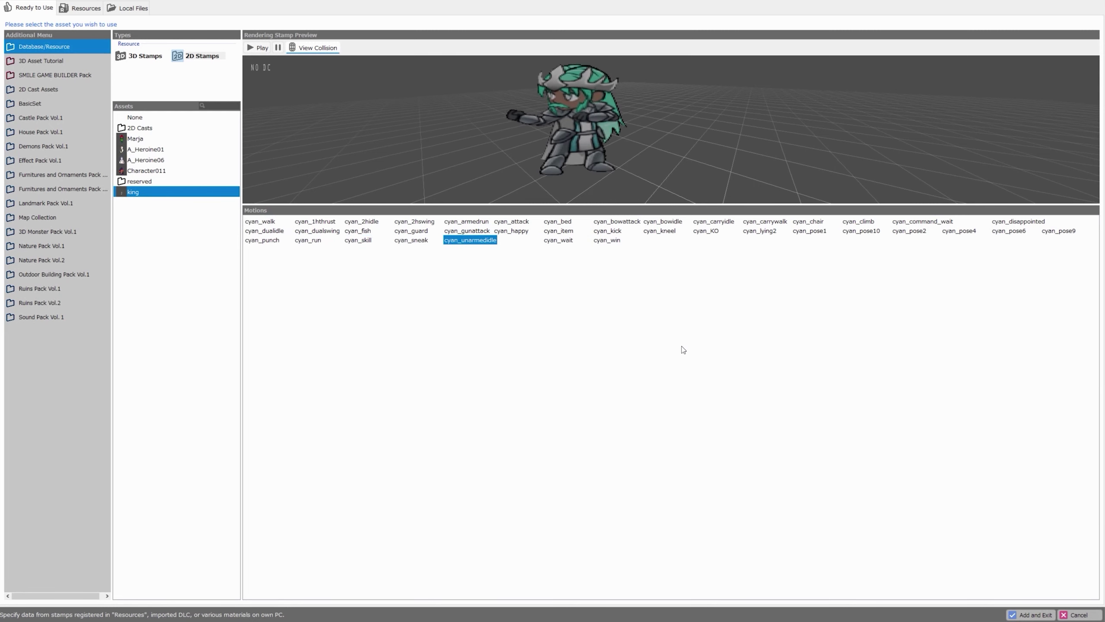
pyautogui.click(1027, 614)
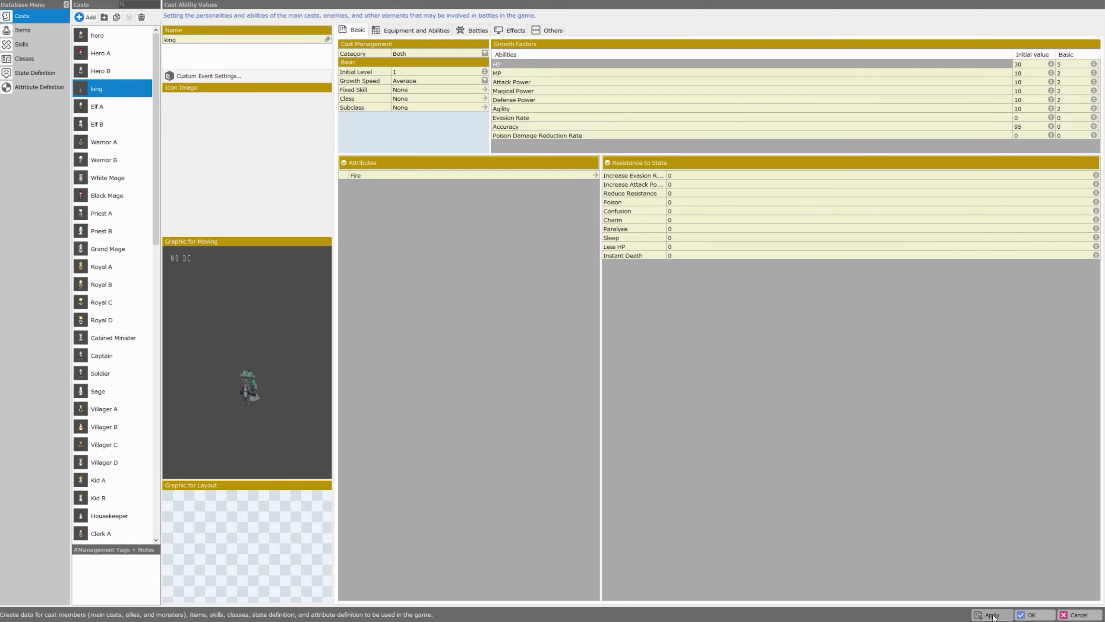
pyautogui.click(1033, 615)
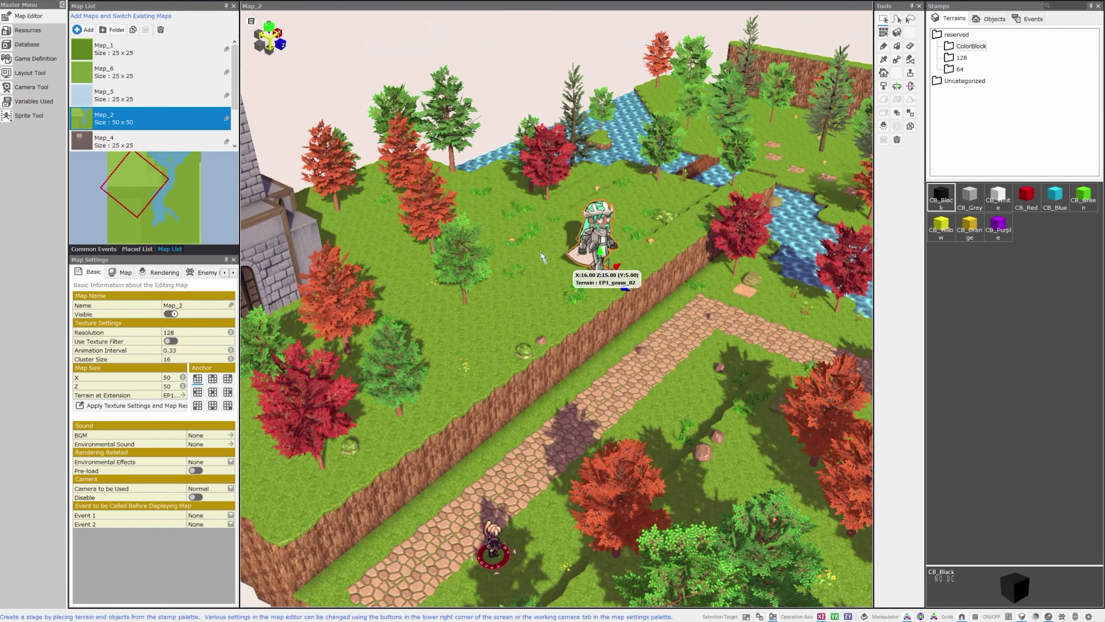
# - Inspect the king on the map up close and open the king slice animation in the resources
pyautogui.scroll(3, 541, 257)
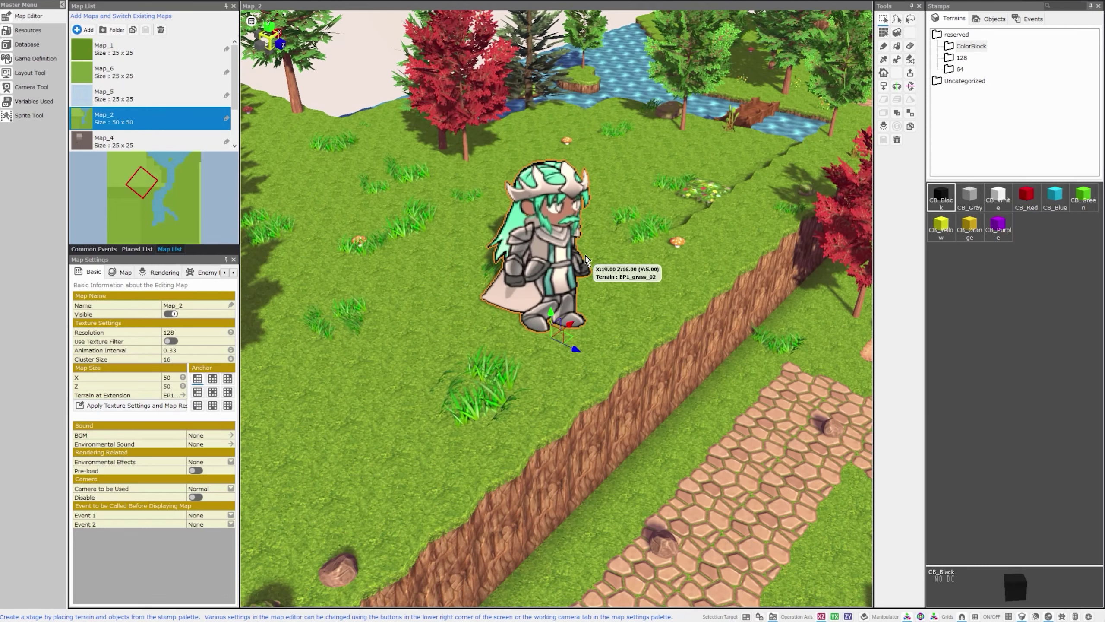
pyautogui.moveTo(641, 288); pyautogui.dragTo(601, 277, button='middle')
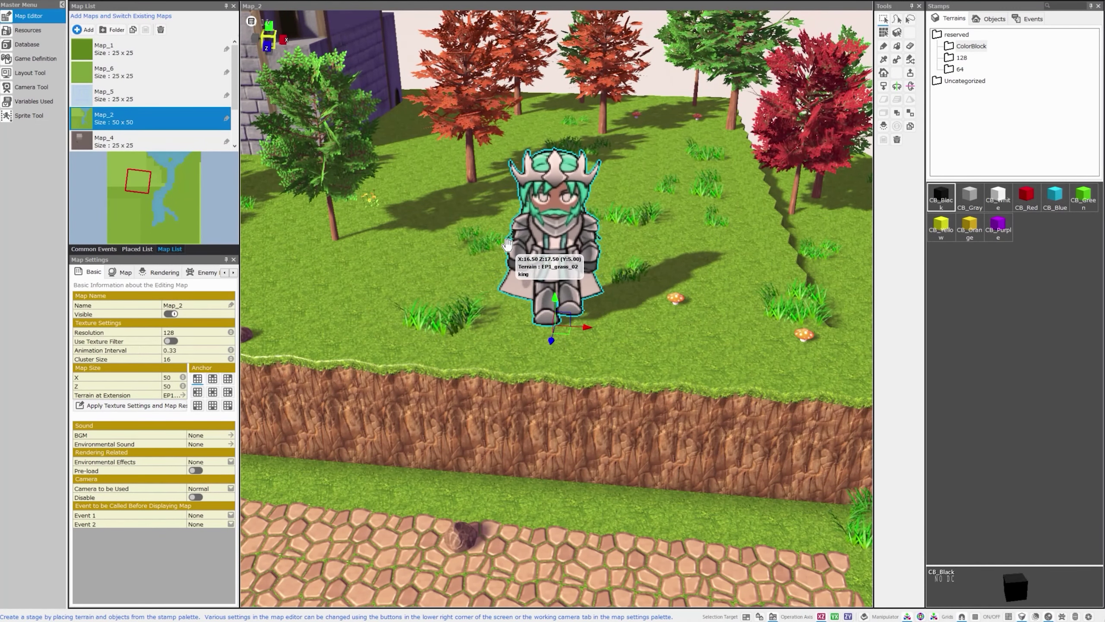
pyautogui.click(33, 32)
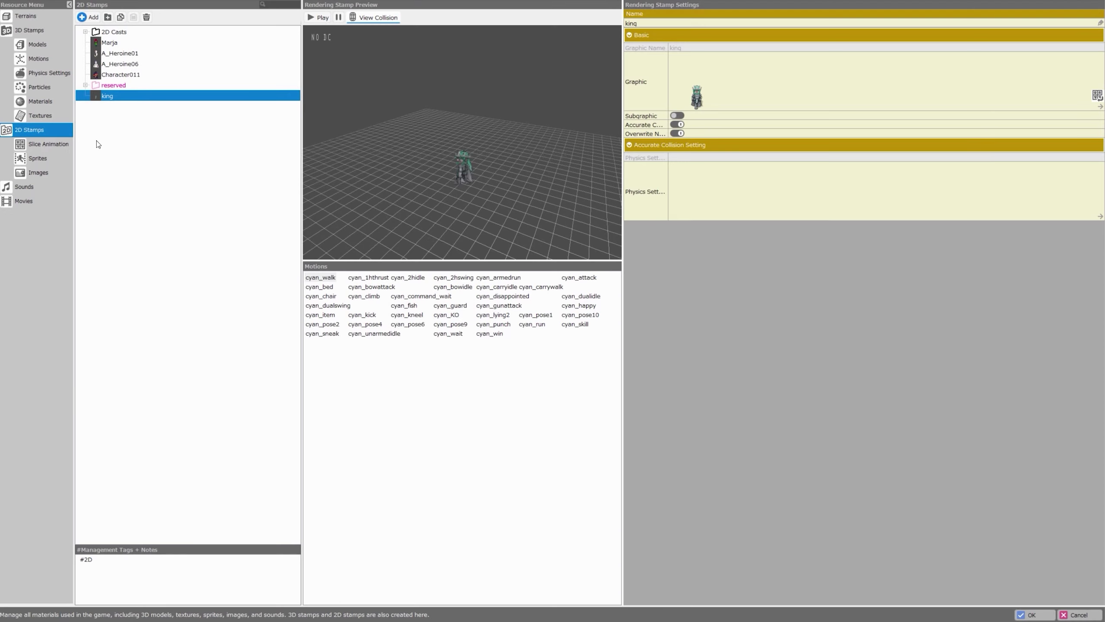
pyautogui.click(44, 146)
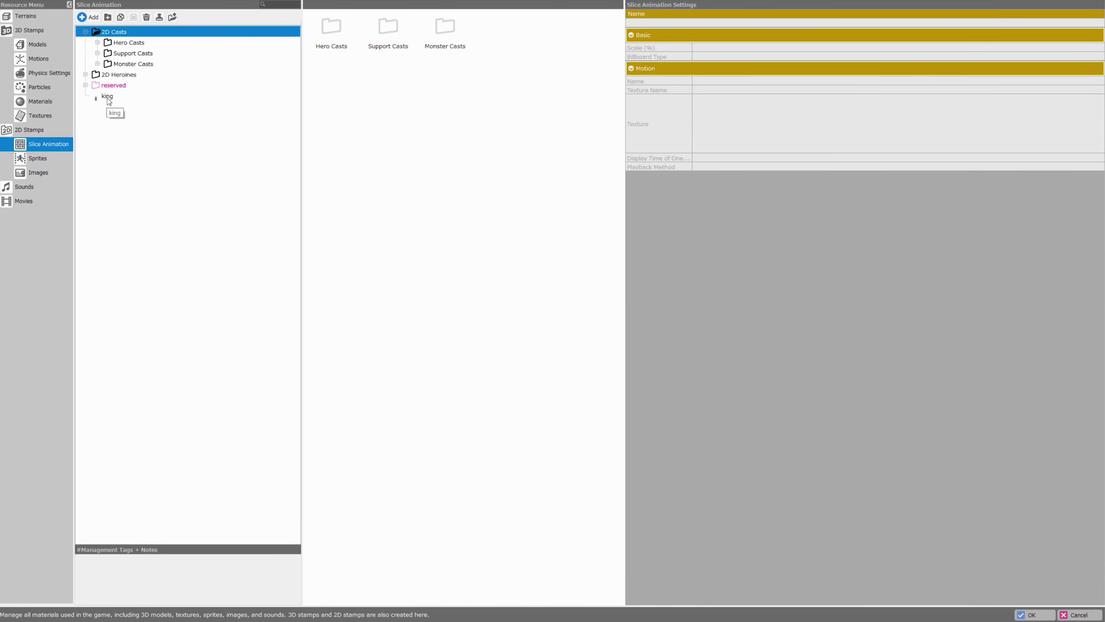
pyautogui.click(107, 96)
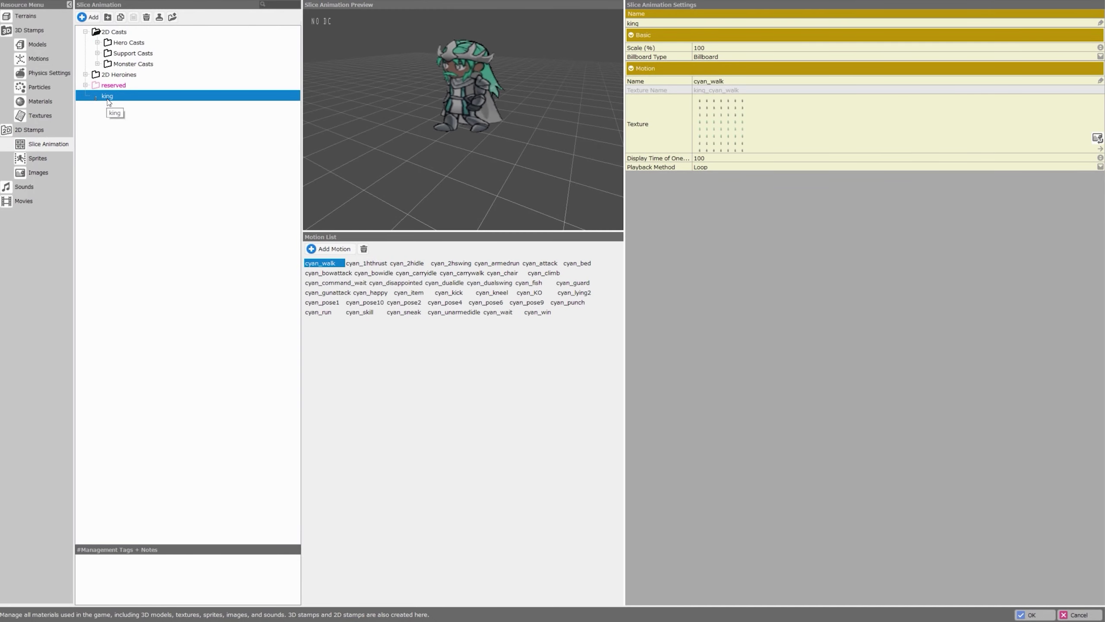
# - Preview the king slice animation's cyan_kick and cyan_pose2 motions at a larger size
pyautogui.scroll(4, 487, 146)
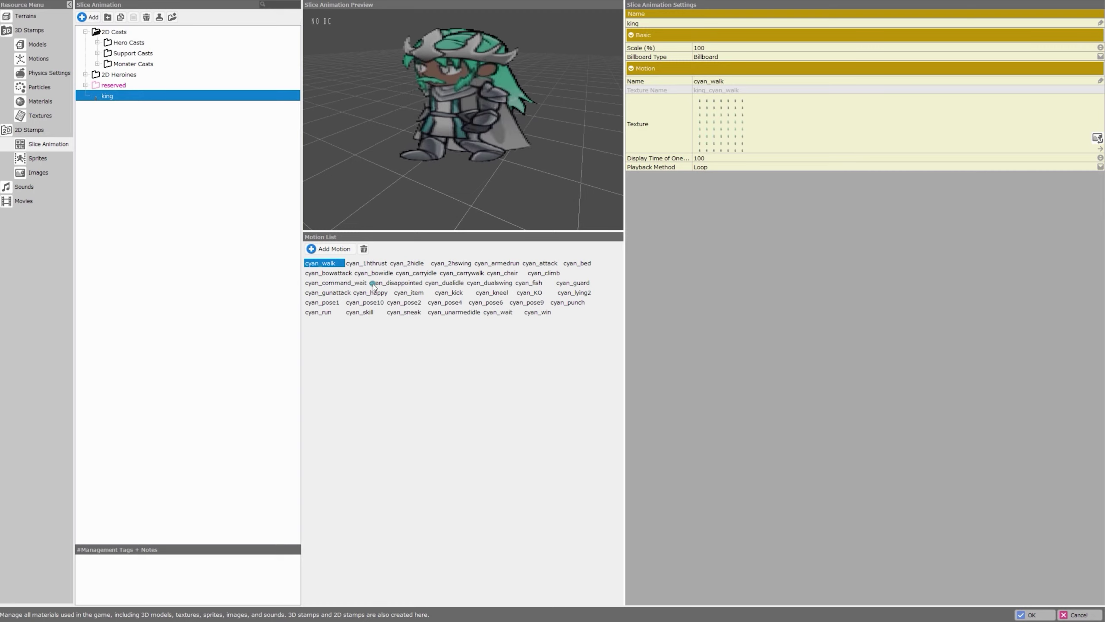
pyautogui.click(448, 292)
pyautogui.click(403, 302)
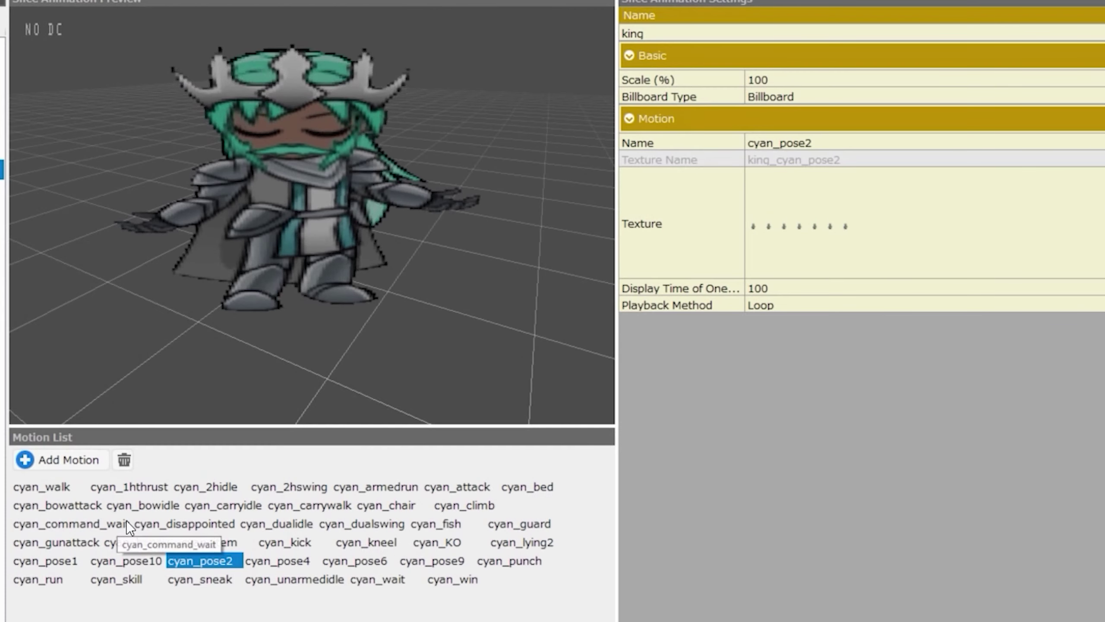
# - Rename the king slice animation's cyan_walk motion to walk and view it from a different angle in the preview
pyautogui.click(57, 485)
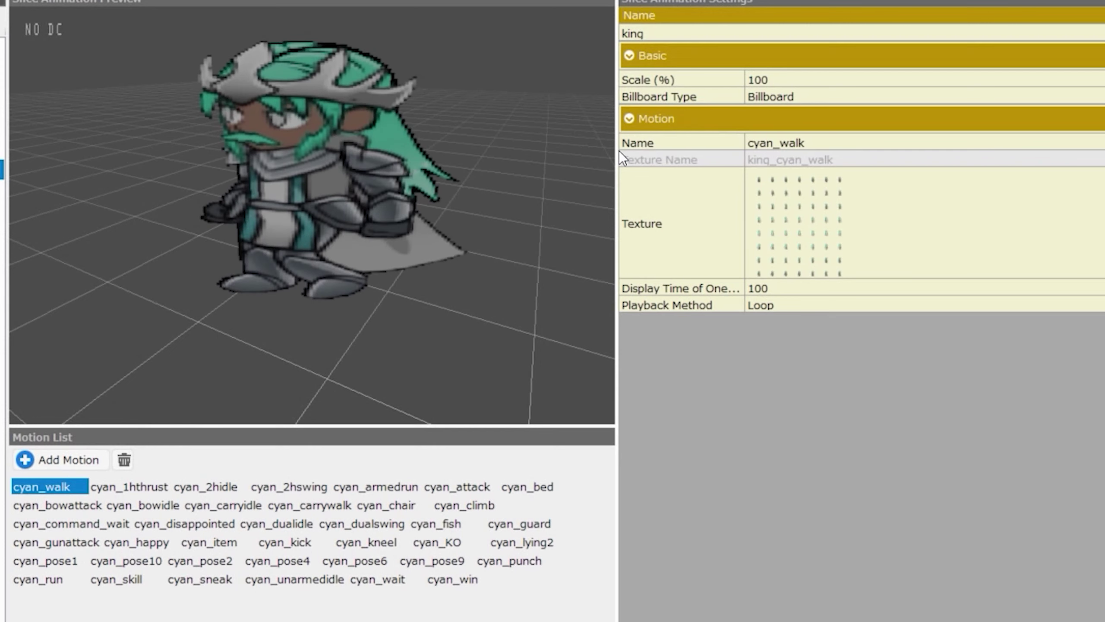
pyautogui.click(778, 142)
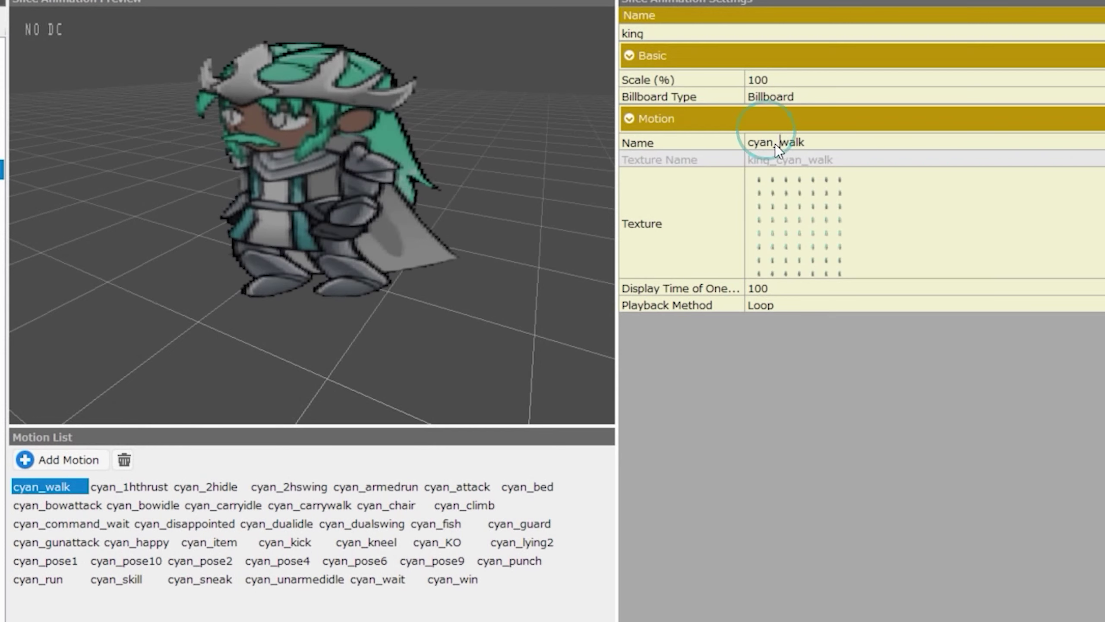
pyautogui.moveTo(775, 143); pyautogui.dragTo(733, 144)
pyautogui.press('BackSpace')
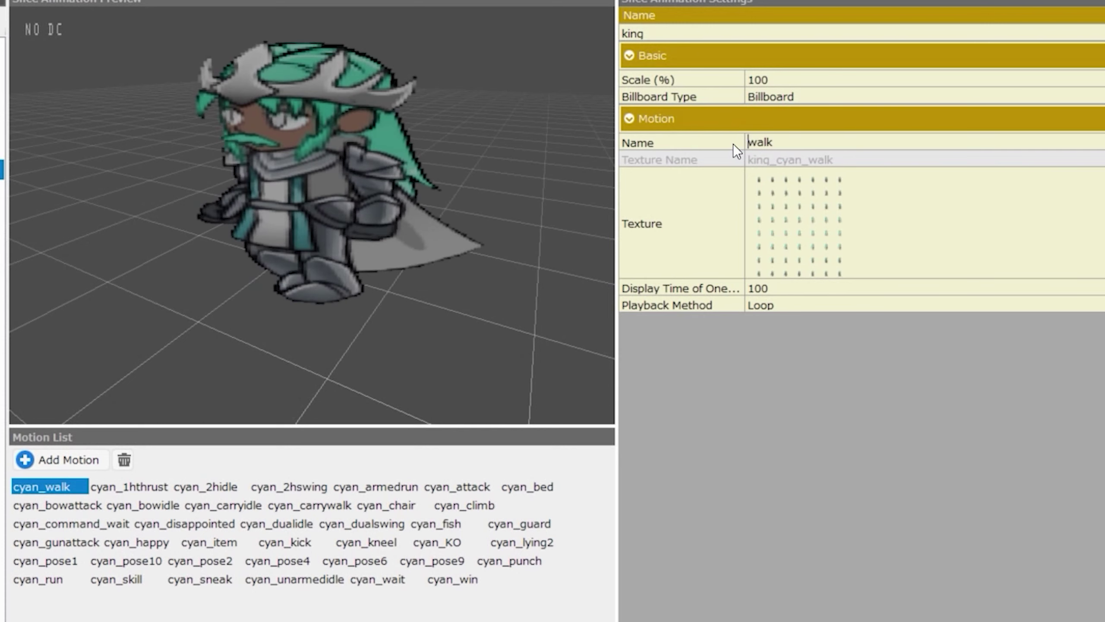
pyautogui.click(885, 362)
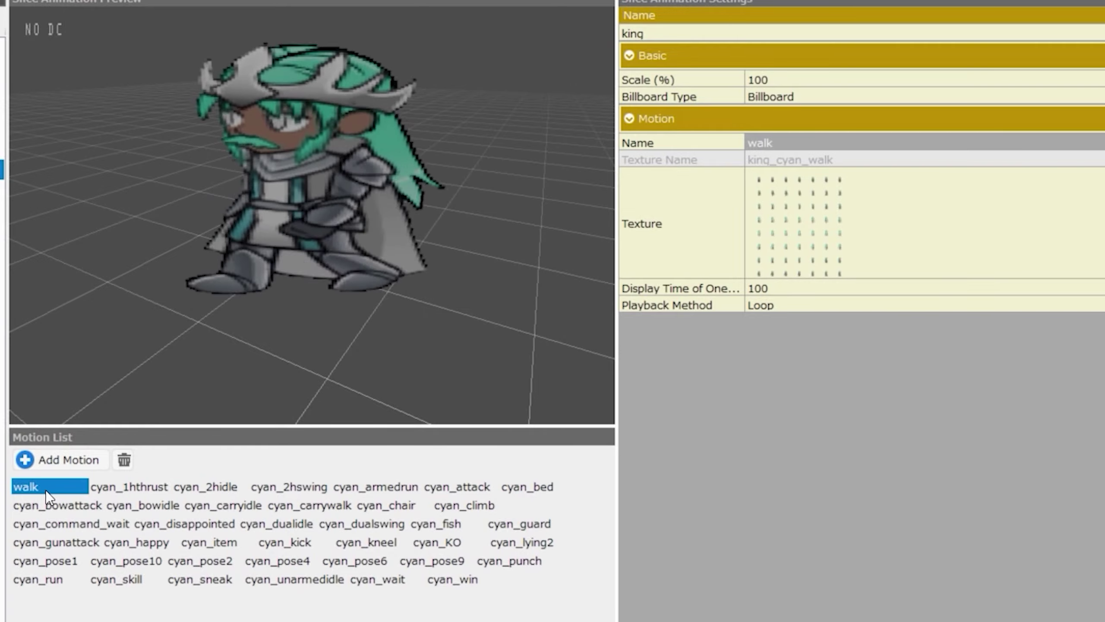
pyautogui.moveTo(189, 264); pyautogui.dragTo(314, 296)
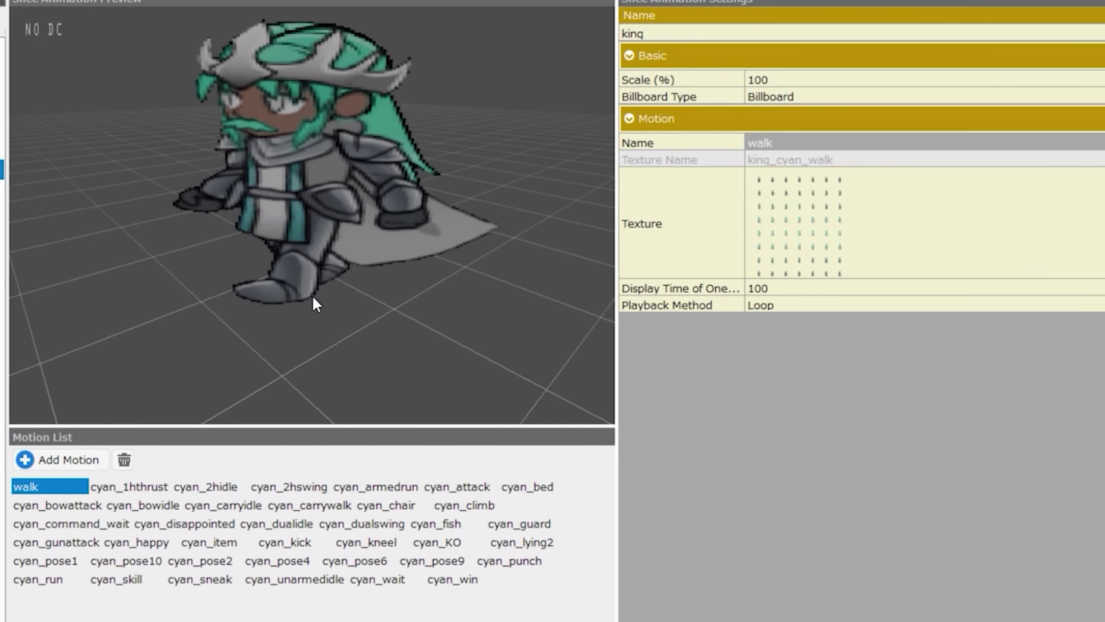
# - Rename the cyan_run motion to run and the cyan_wait motion to wait
pyautogui.click(39, 580)
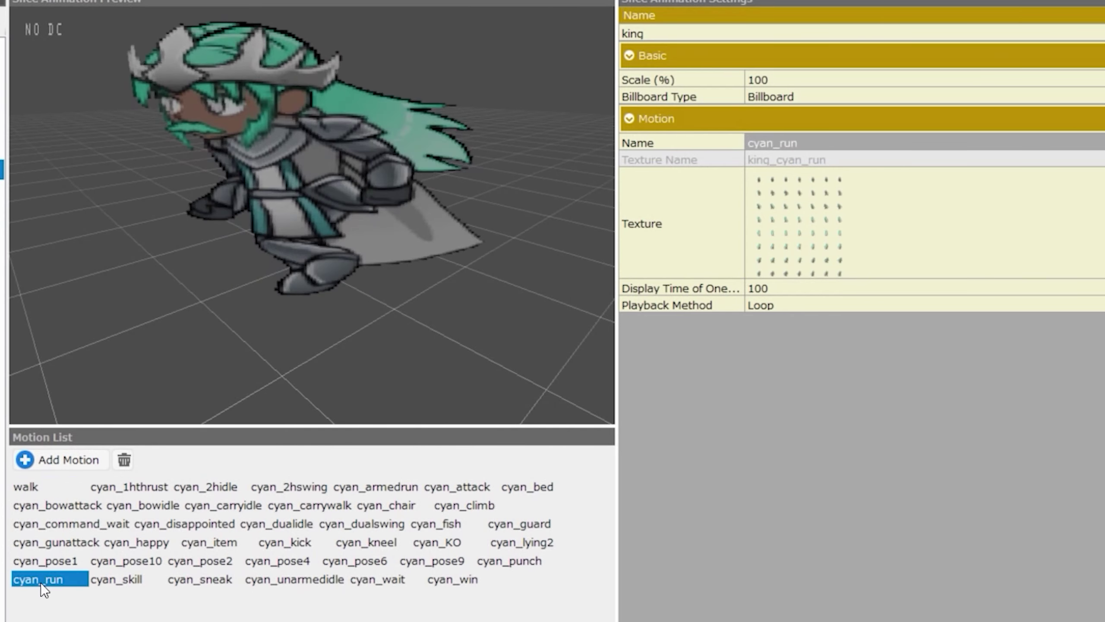
pyautogui.click(782, 143)
pyautogui.write('run')
pyautogui.click(377, 581)
pyautogui.click(804, 135)
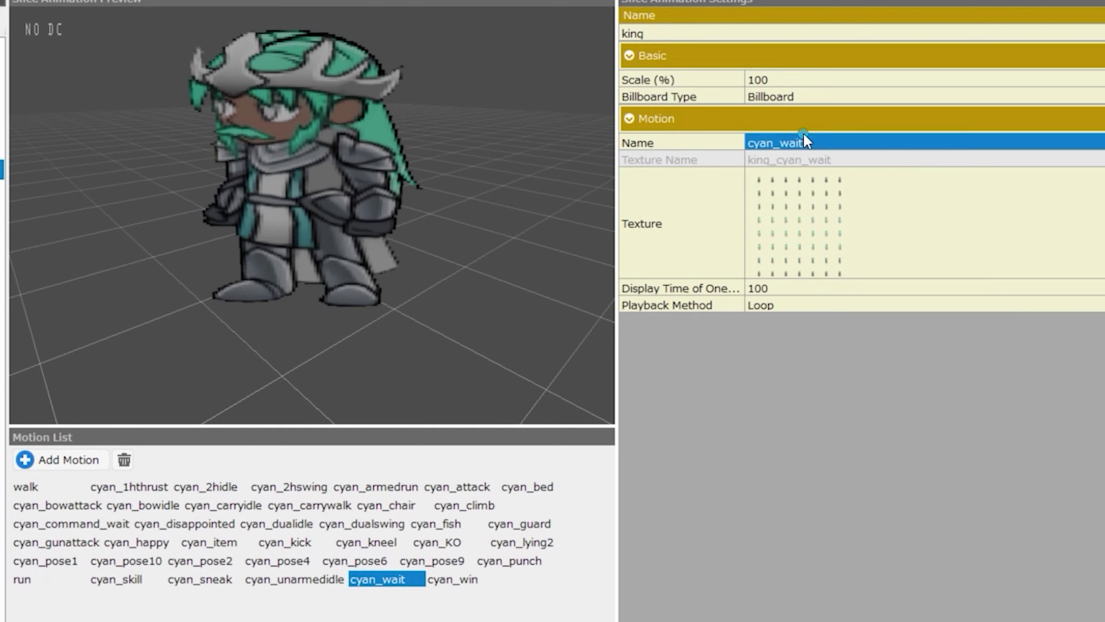
pyautogui.click(784, 141)
pyautogui.write('wait')
pyautogui.press('Return')
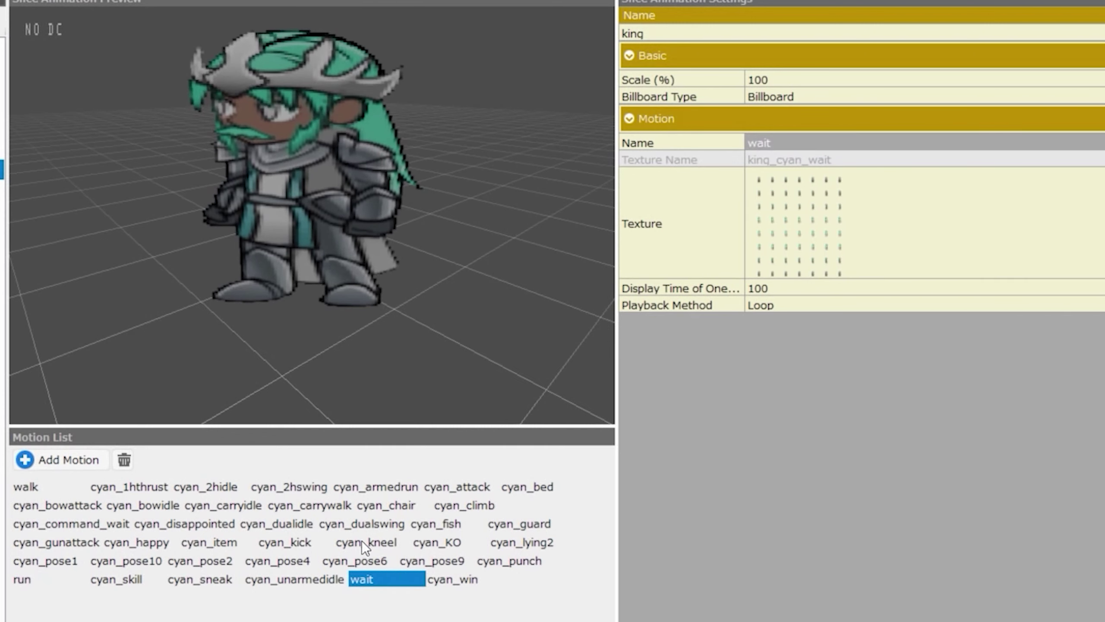
# - Rename the cyan_carryidle motion to jumpup
pyautogui.click(213, 507)
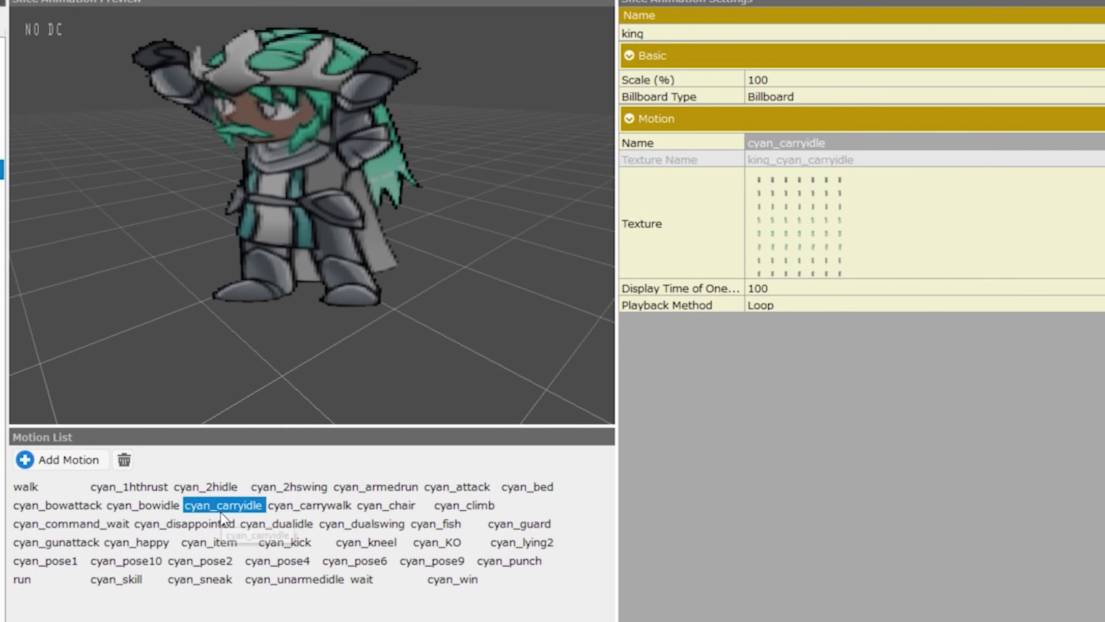
pyautogui.click(776, 142)
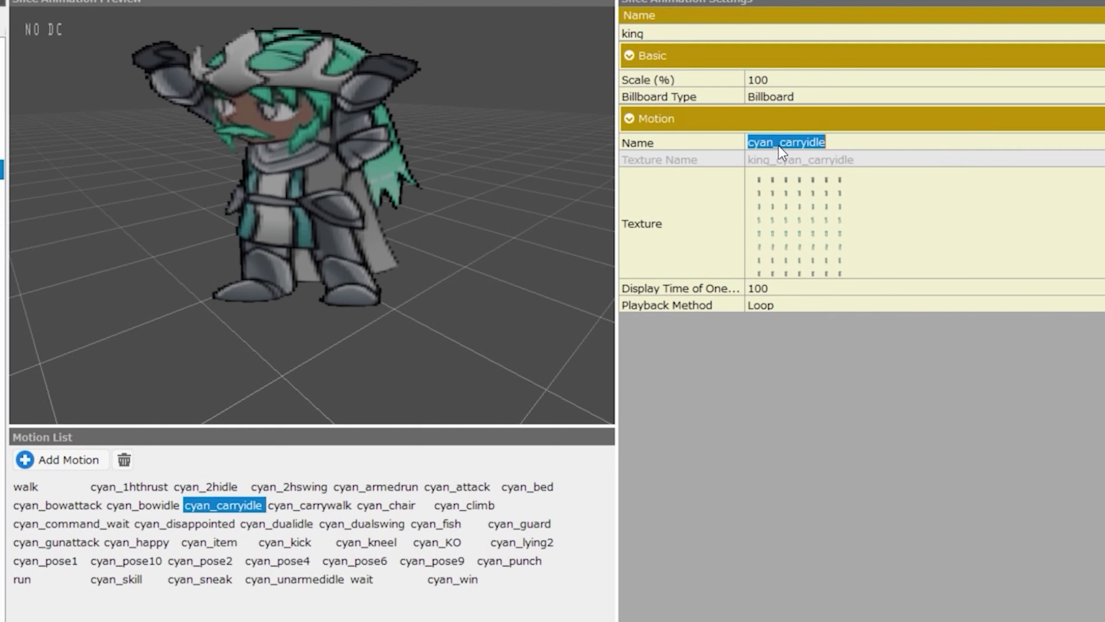
pyautogui.write('jumpup')
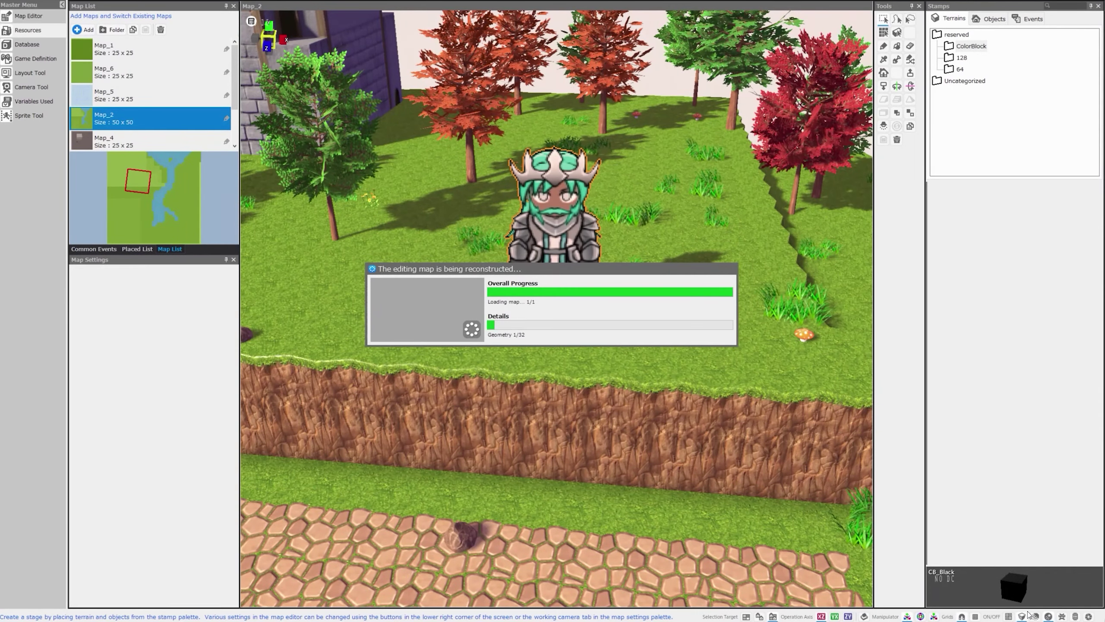
# - Make the king the main operating cast in the game definition's start settings and save the change
pyautogui.click(35, 58)
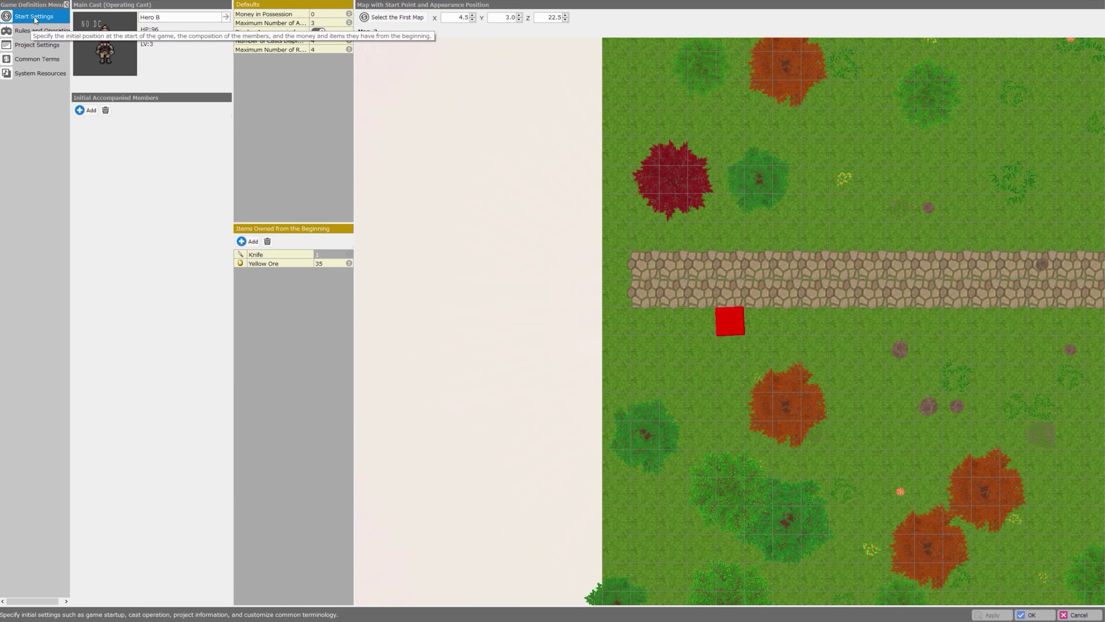
pyautogui.click(164, 22)
pyautogui.click(131, 150)
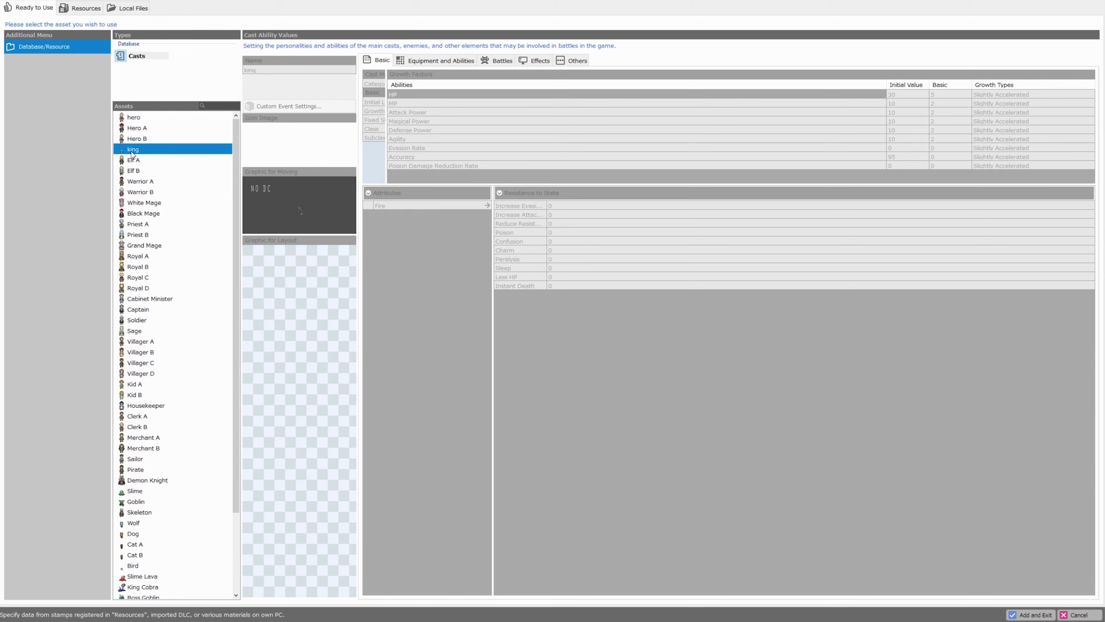
pyautogui.click(1035, 614)
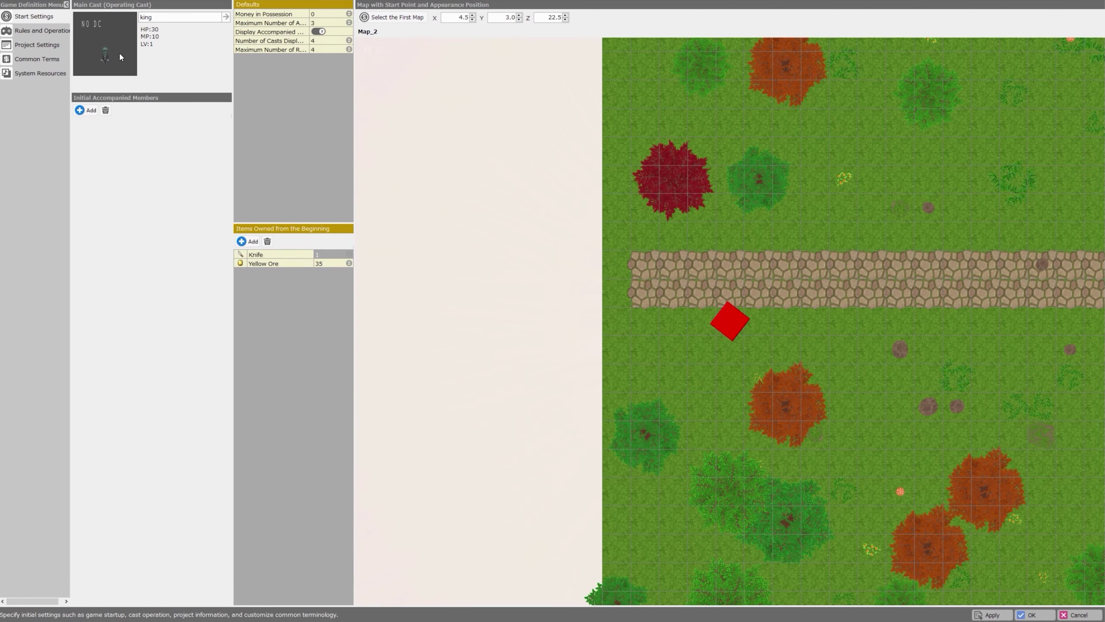
pyautogui.click(1032, 615)
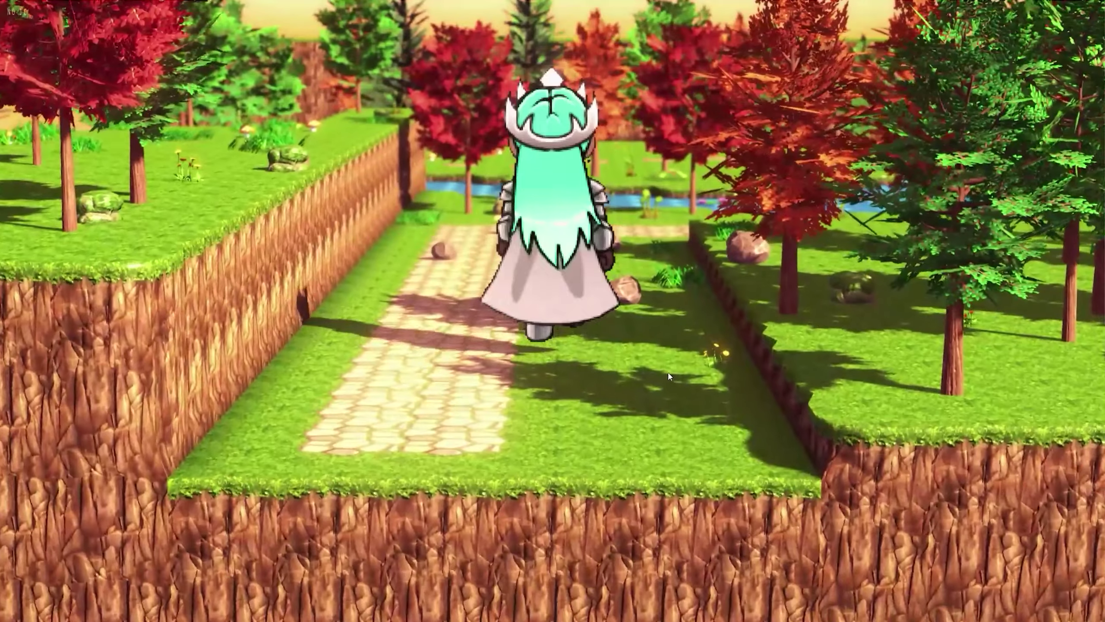
# - Test play the map, moving the king back and forth and rotating the camera to check his motions
pyautogui.press('w')
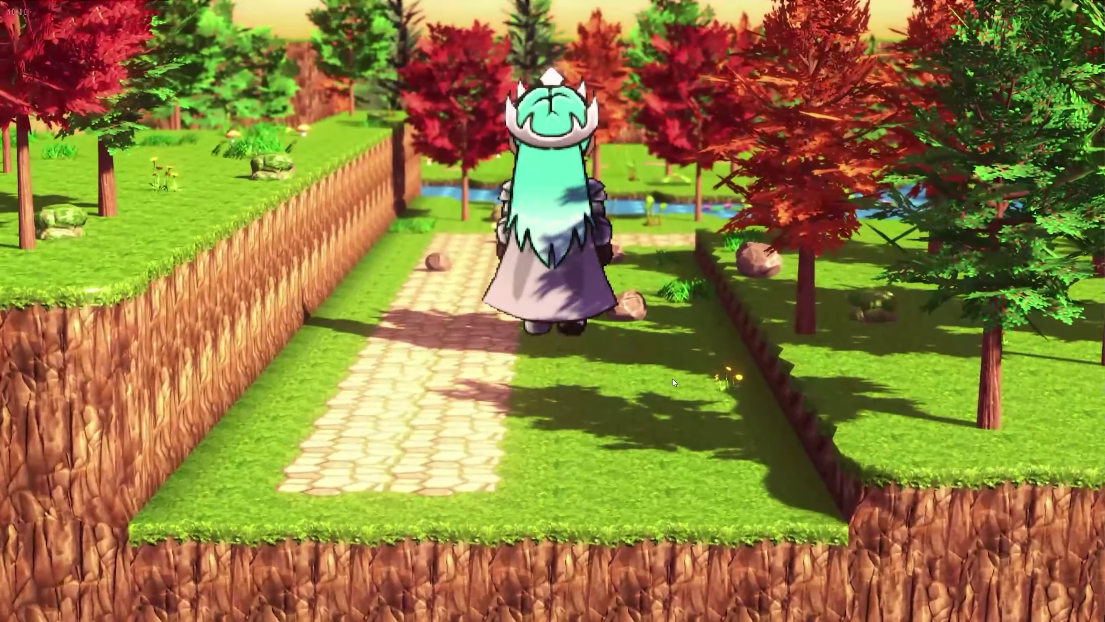
pyautogui.press('s')
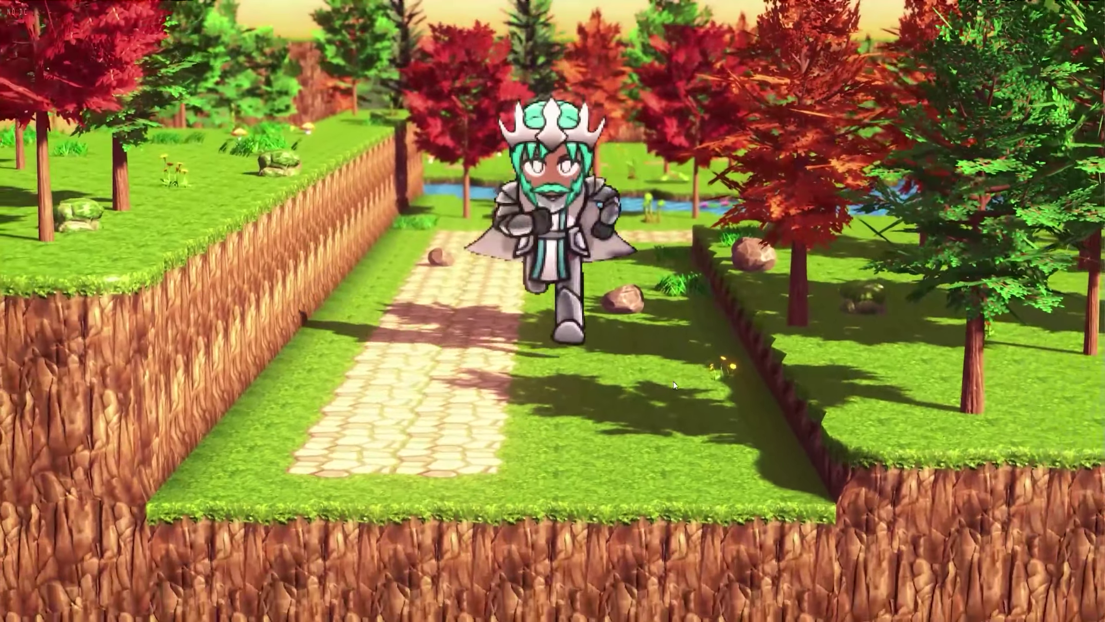
pyautogui.moveTo(673, 381); pyautogui.dragTo(666, 382, button='right')
pyautogui.press('w')
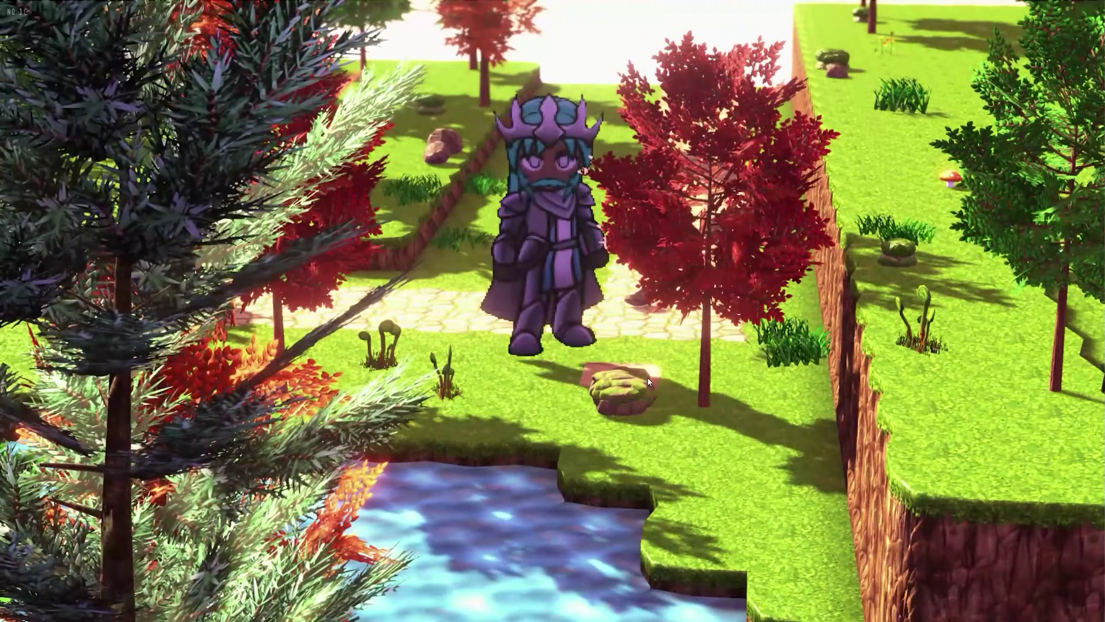
pyautogui.scroll(3, 647, 378)
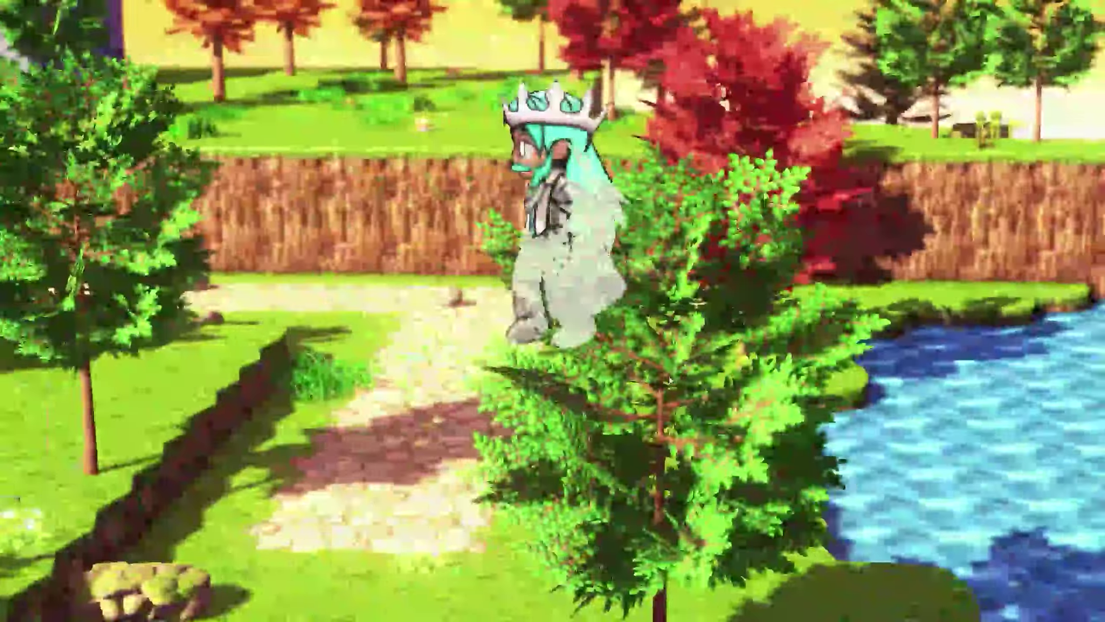
pyautogui.press('w')
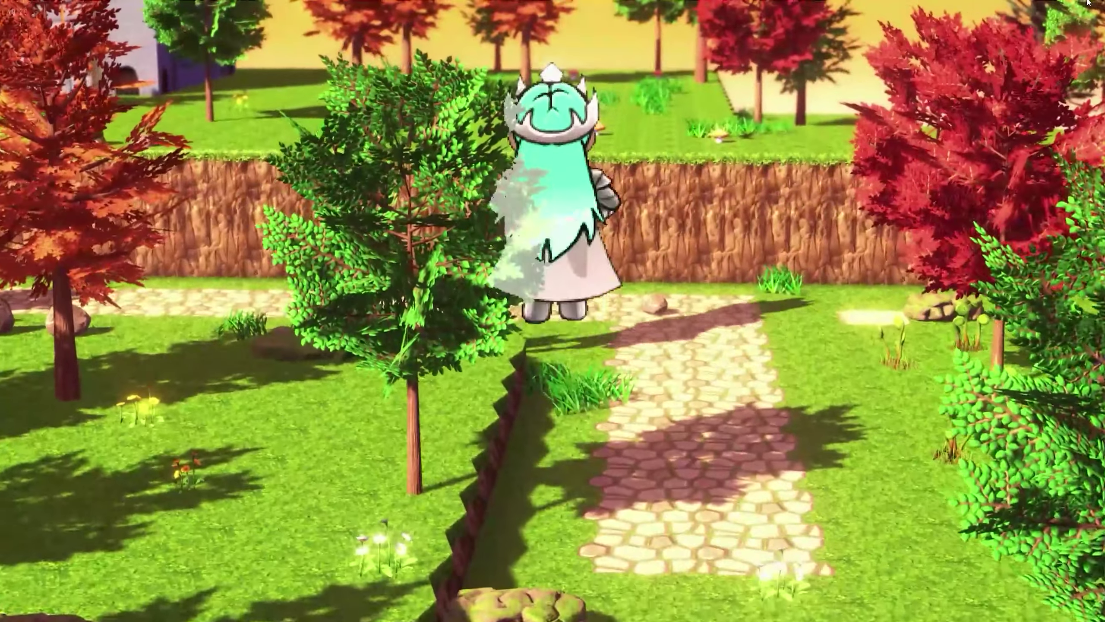
pyautogui.press('s')
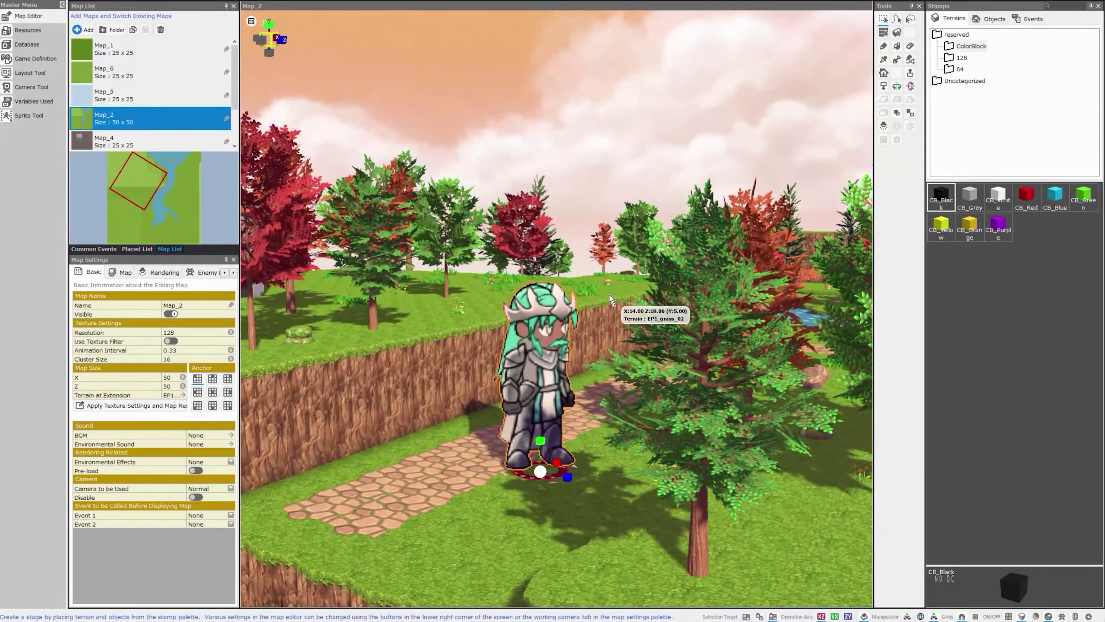
# - Reopen the king slice animation in the resources and set its scale to 50%
pyautogui.click(28, 30)
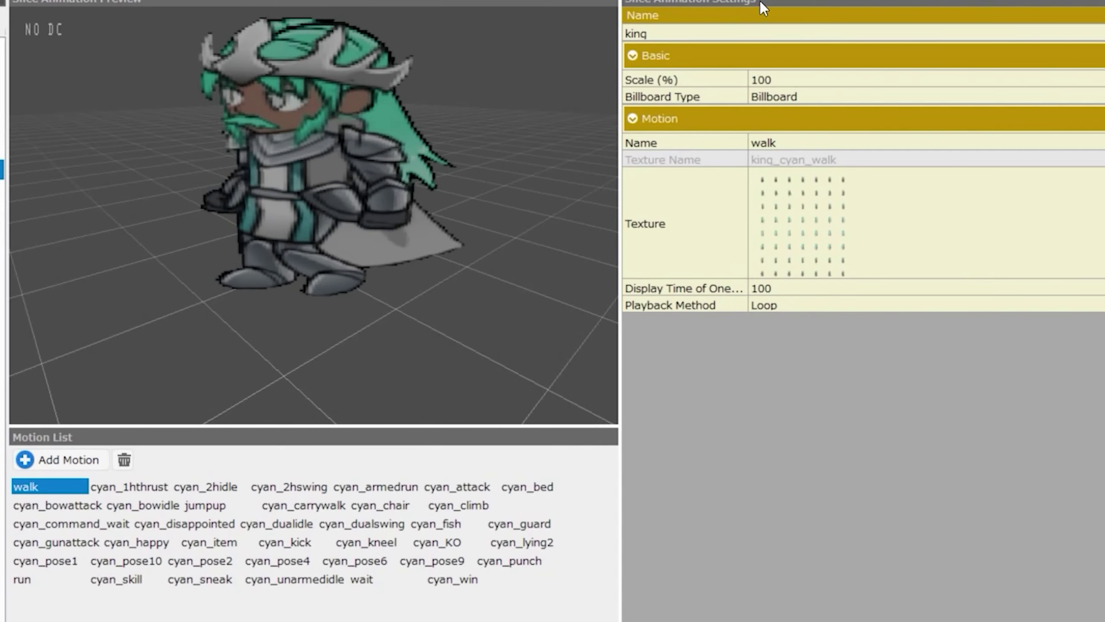
pyautogui.click(782, 80)
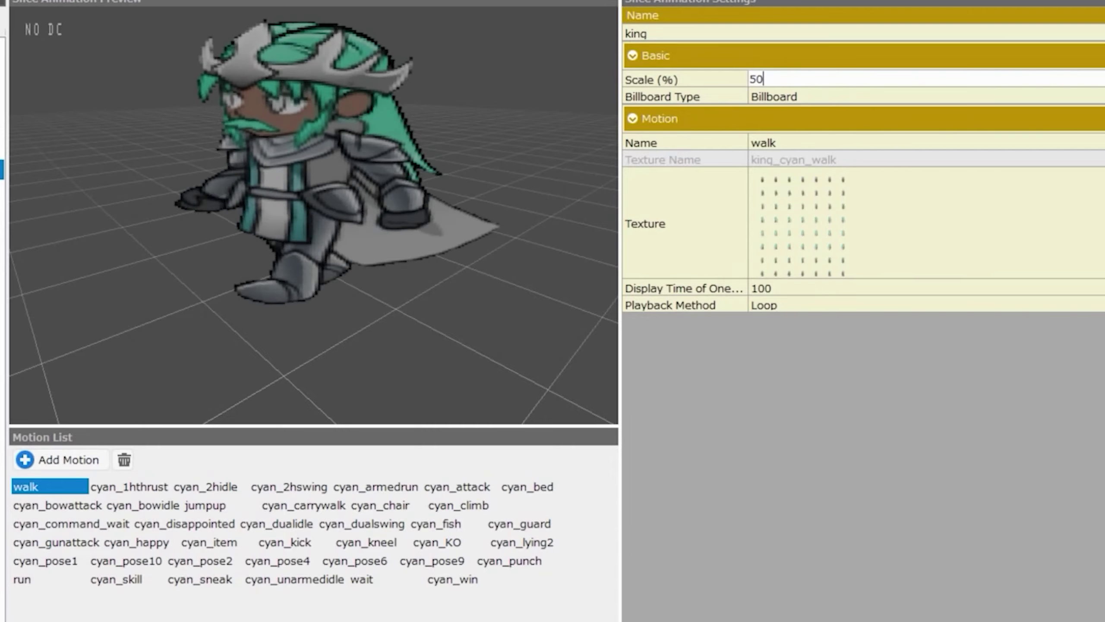
pyautogui.write('50')
pyautogui.press('Return')
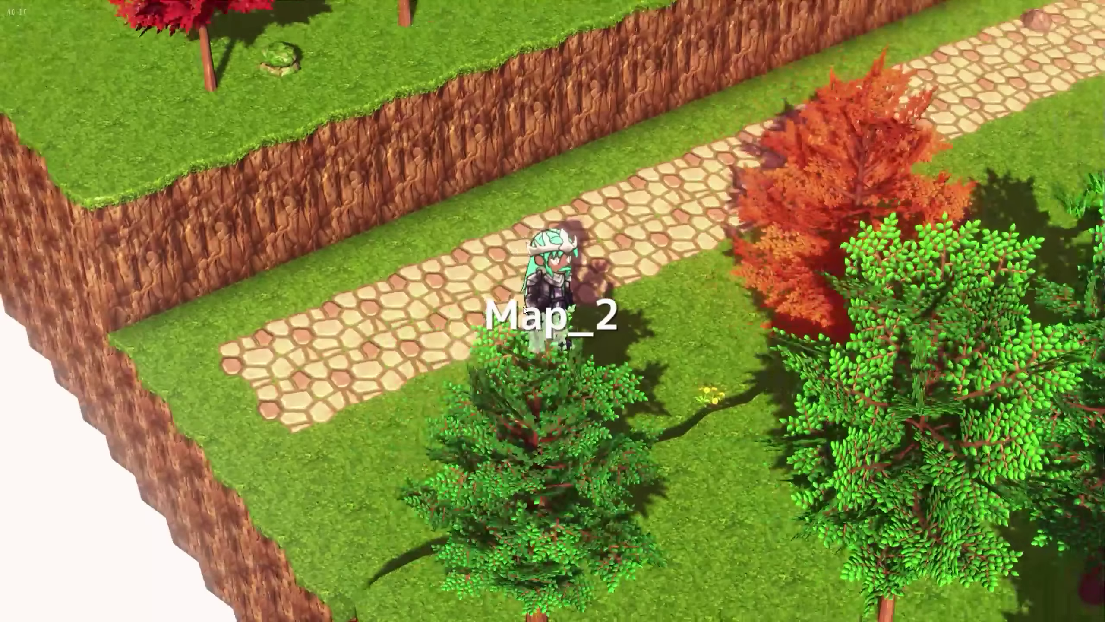
# - Test play Map_2 with the rescaled king, walking him along the paths and briefly opening the in-game menu
pyautogui.press('w')
pyautogui.press('a')
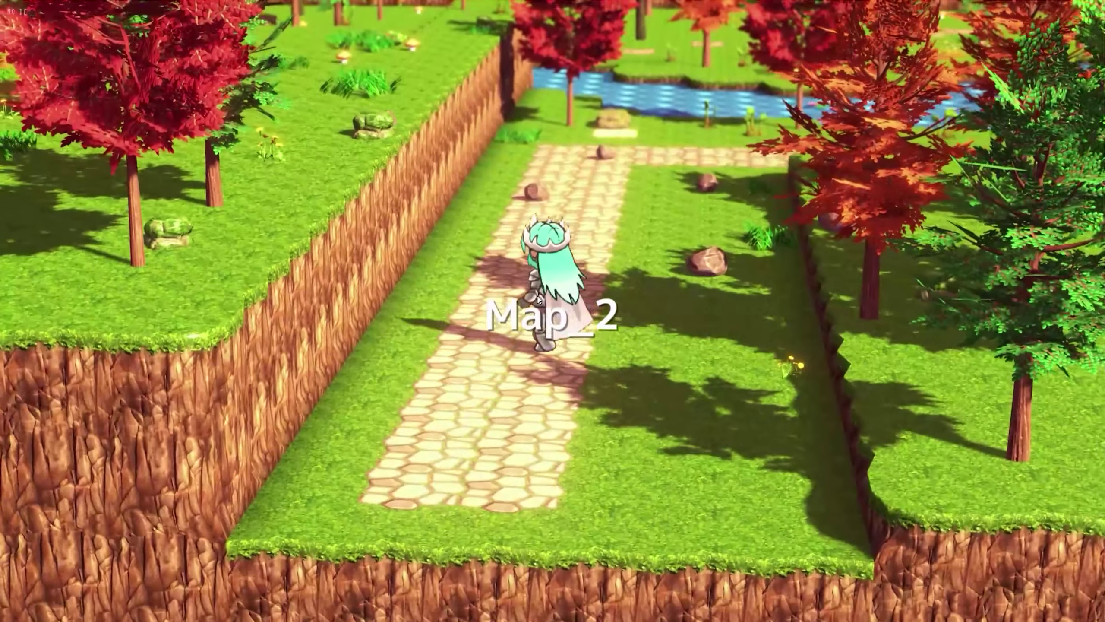
pyautogui.press('w')
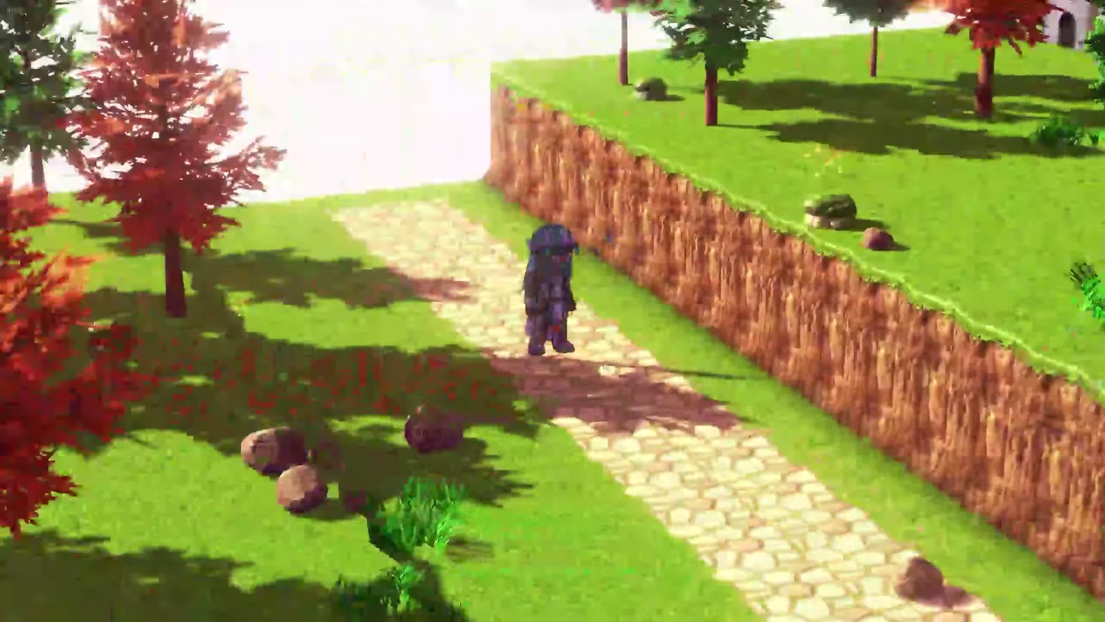
pyautogui.press('s')
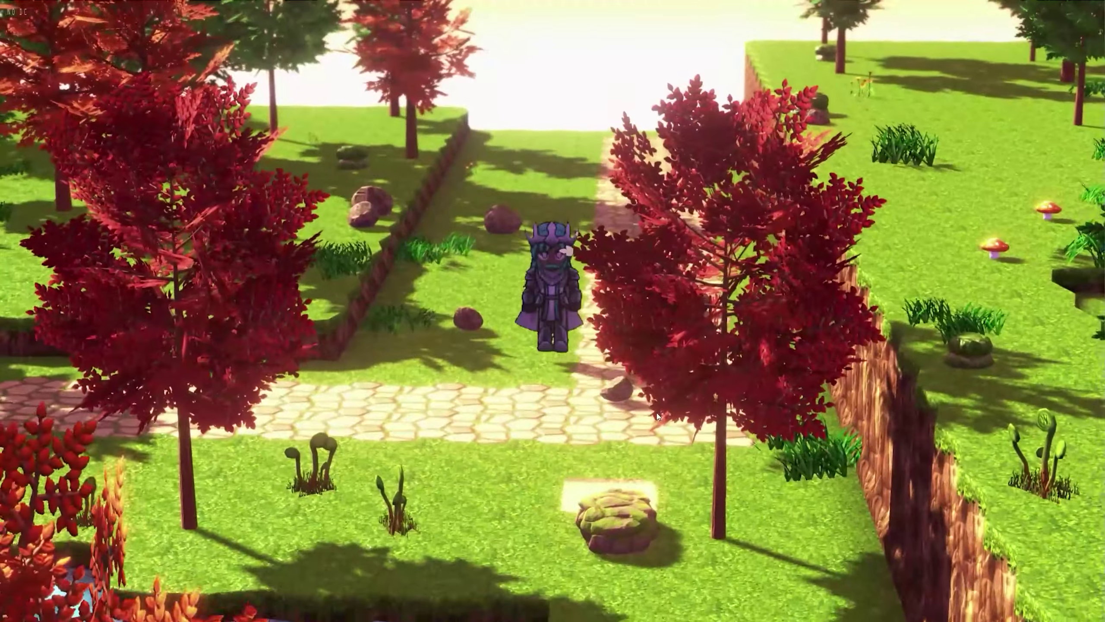
pyautogui.press('Down')
pyautogui.press('Left')
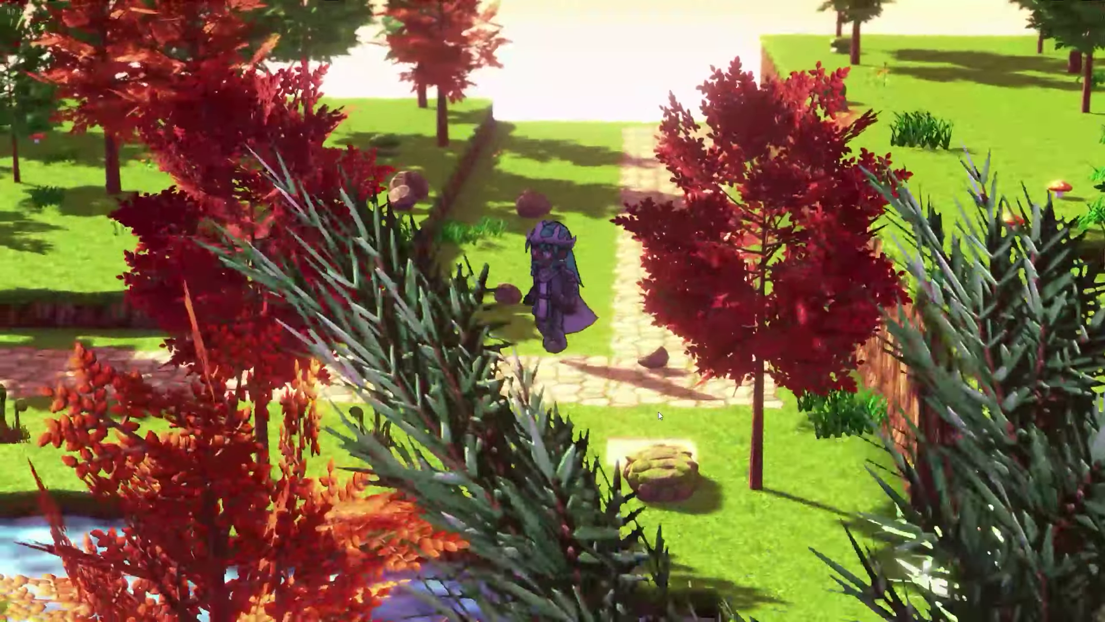
pyautogui.press('Up')
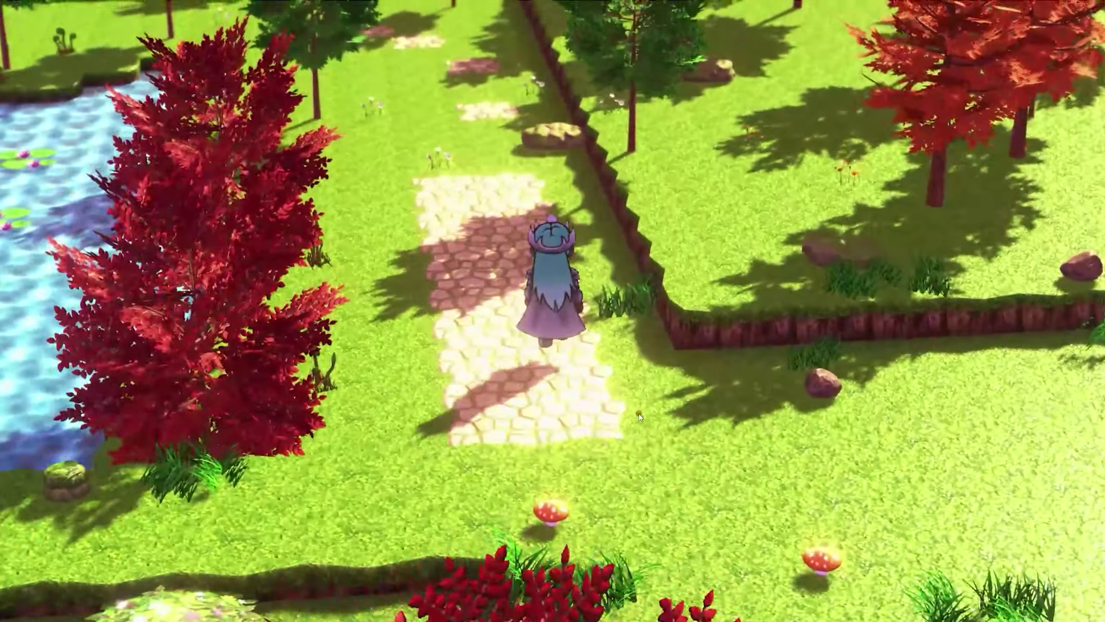
pyautogui.press('Escape')
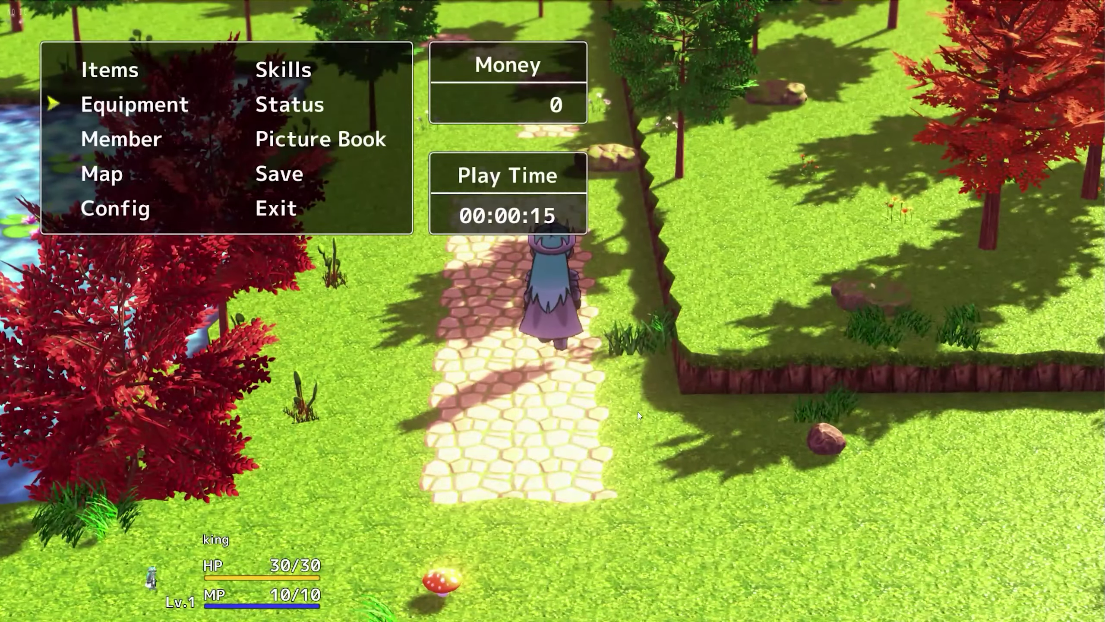
pyautogui.press('Up')
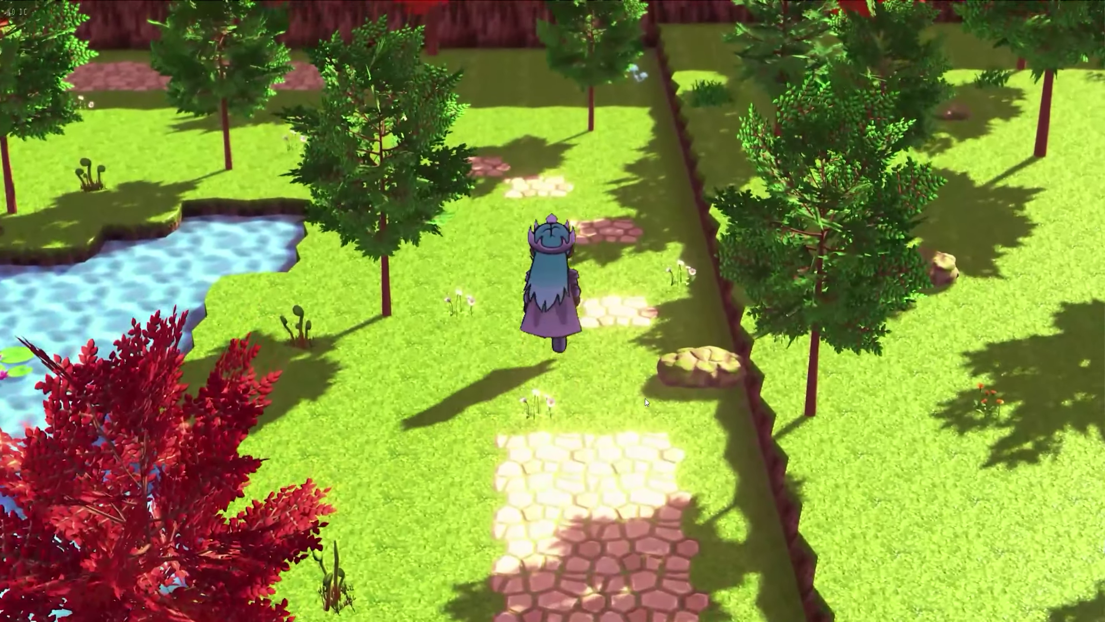
pyautogui.press('Left')
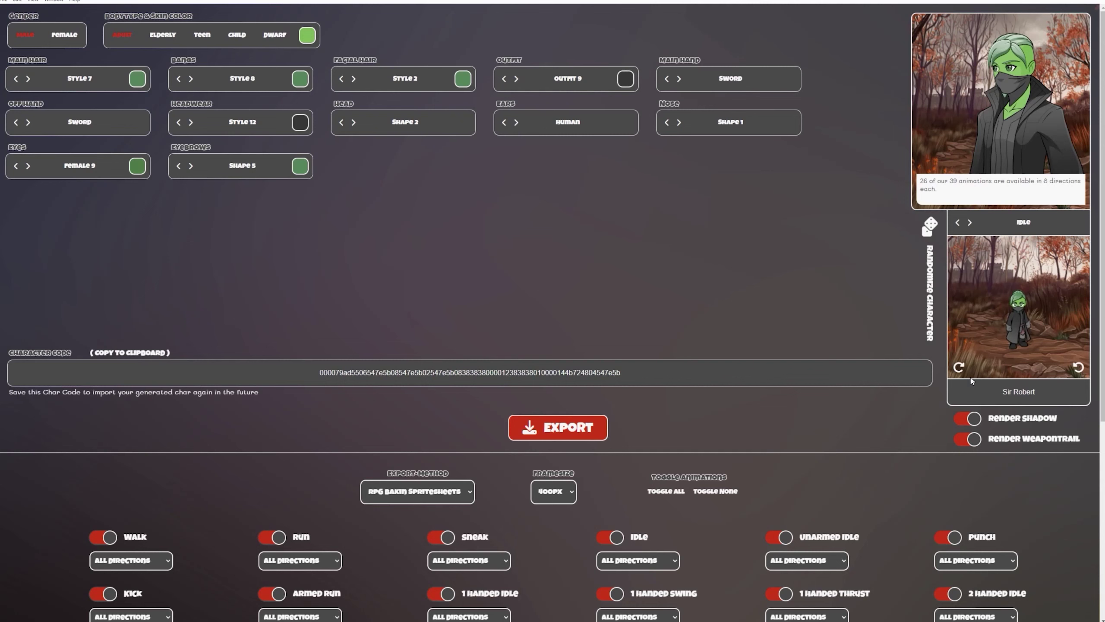
# - In the character generator, review the available export methods and keep RPG Bakin Spritesheets
pyautogui.scroll(-3, 702, 430)
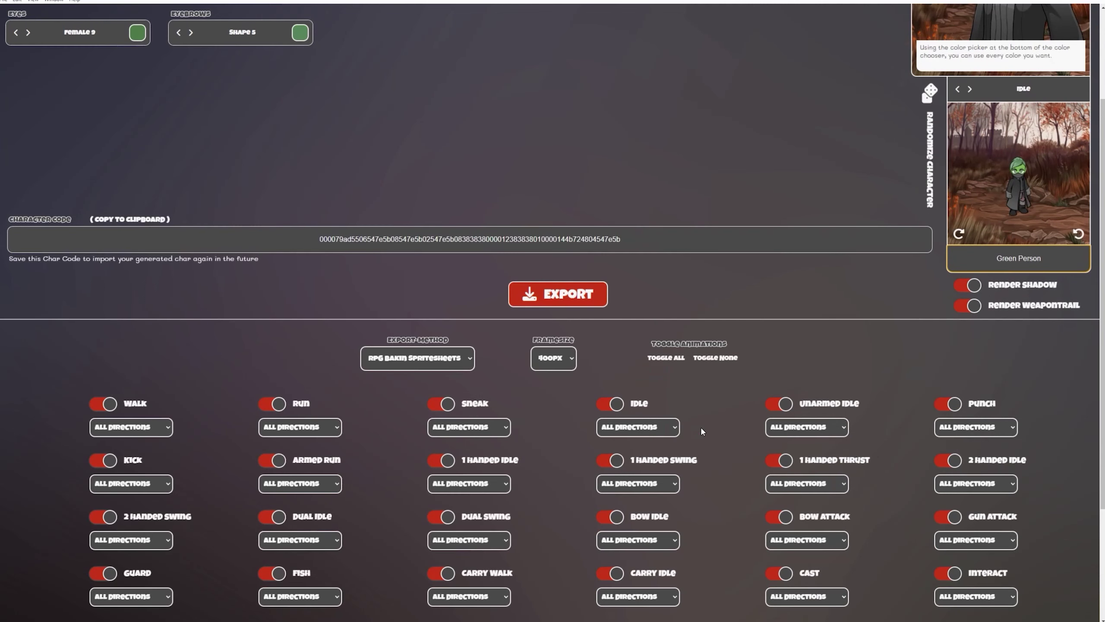
pyautogui.click(418, 358)
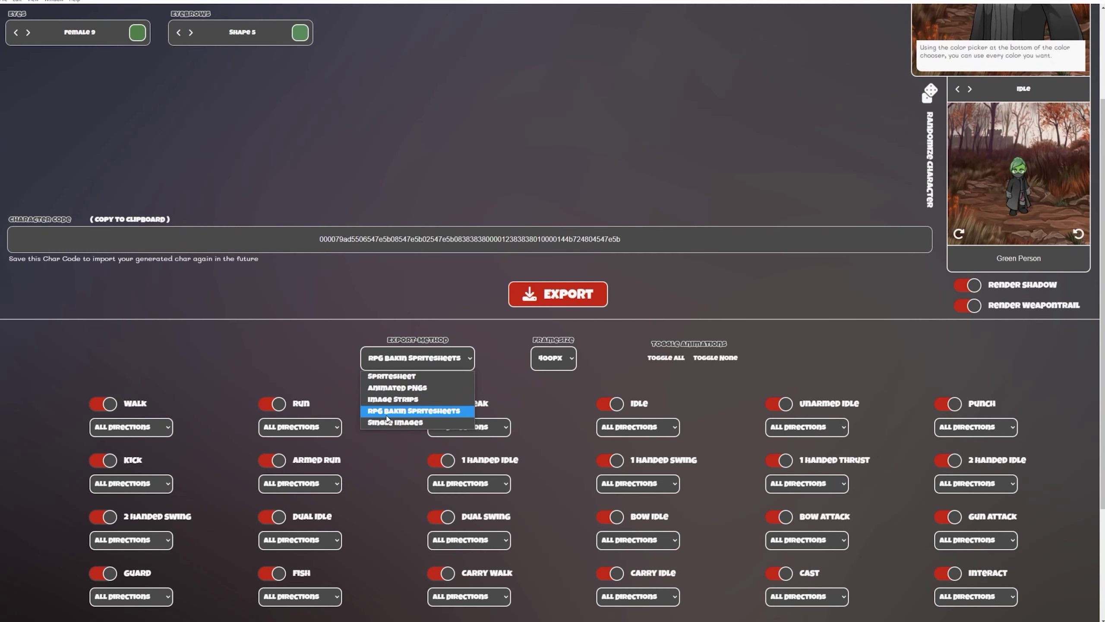
pyautogui.click(428, 343)
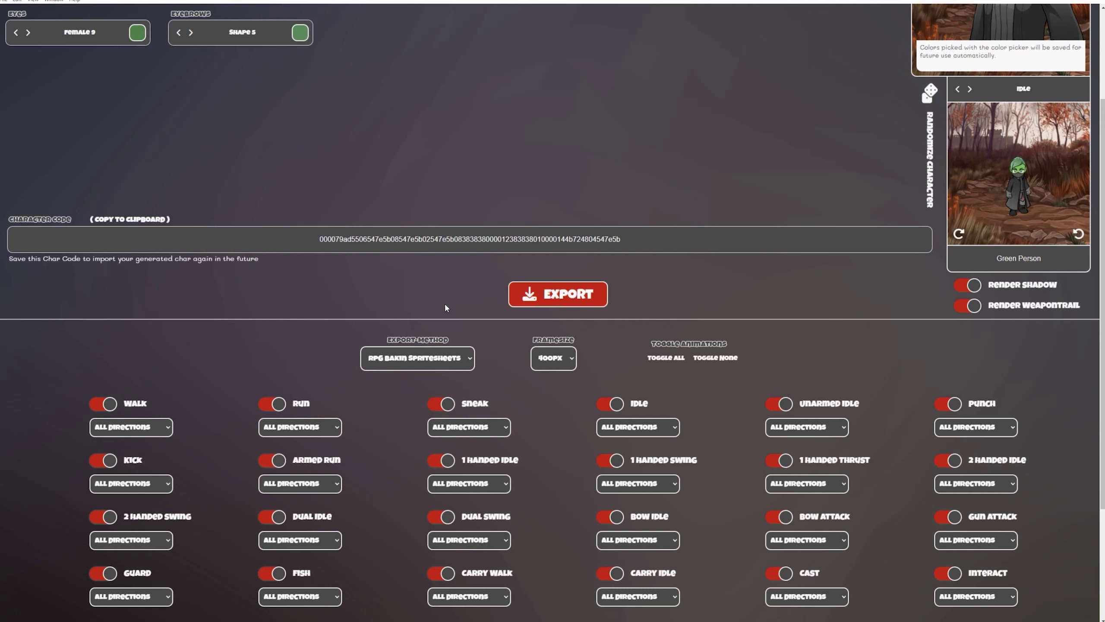
# - Export only the Walk, Run and Idle animations as green_person_rpgbakin.zip in Downloads, and extract the archive
pyautogui.click(574, 293)
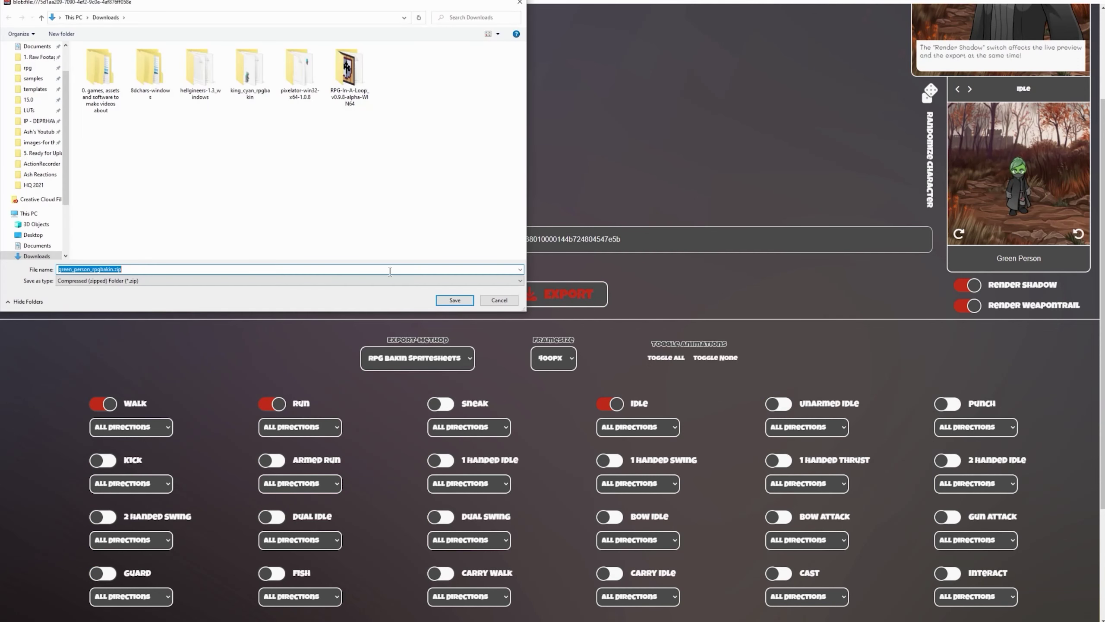
pyautogui.click(454, 300)
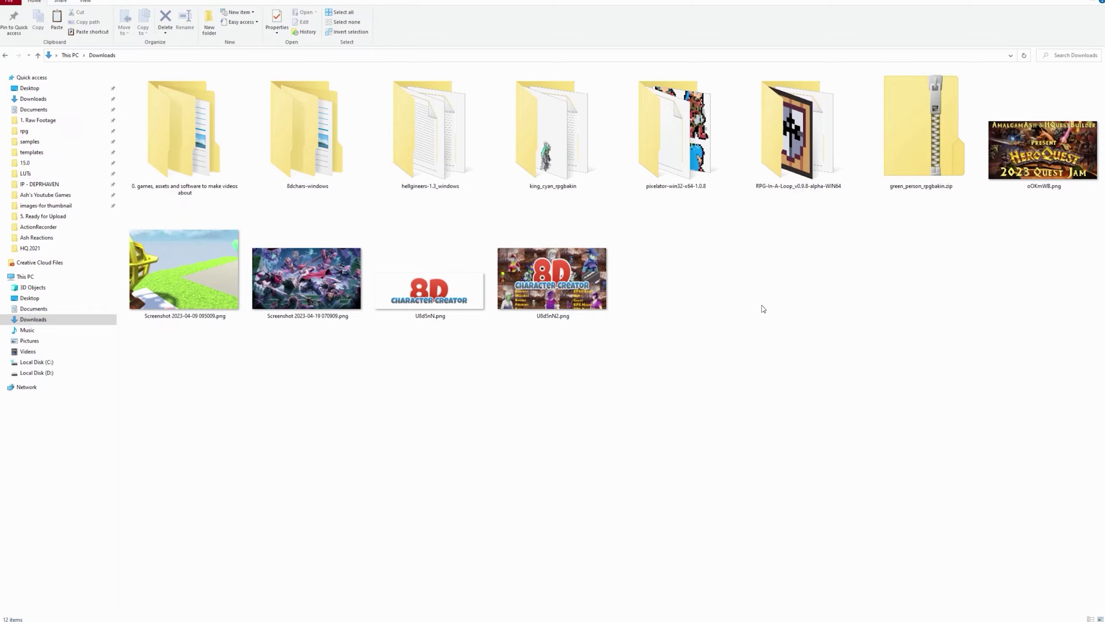
pyautogui.rightClick(936, 150)
pyautogui.moveTo(957, 213)
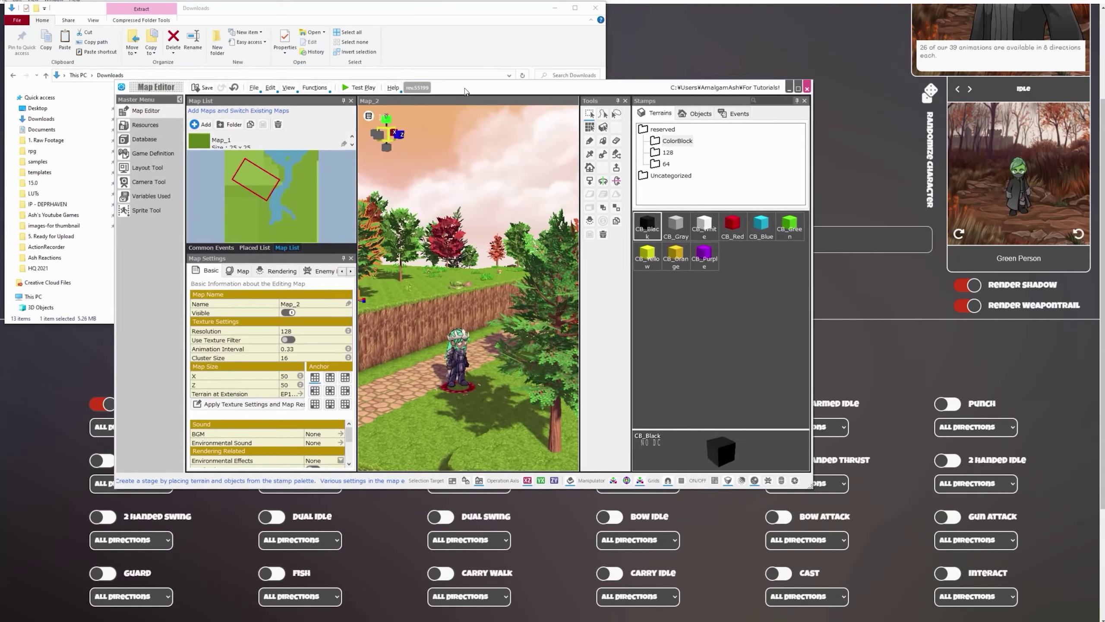
# - Arrange the map editor beside the extracted green_person_rpgbakin folder and bring the run, wait and walk spritesheets into Map_2 for import
pyautogui.moveTo(458, 89); pyautogui.dragTo(692, 186)
pyautogui.moveTo(692, 186); pyautogui.dragTo(717, 215)
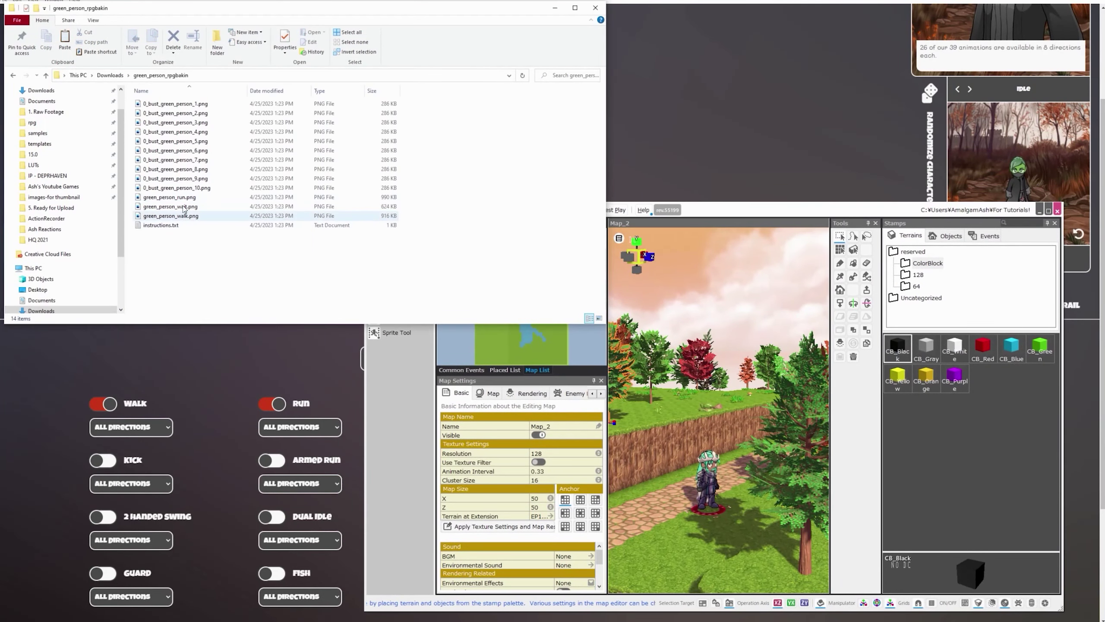
pyautogui.moveTo(172, 197); pyautogui.dragTo(707, 460)
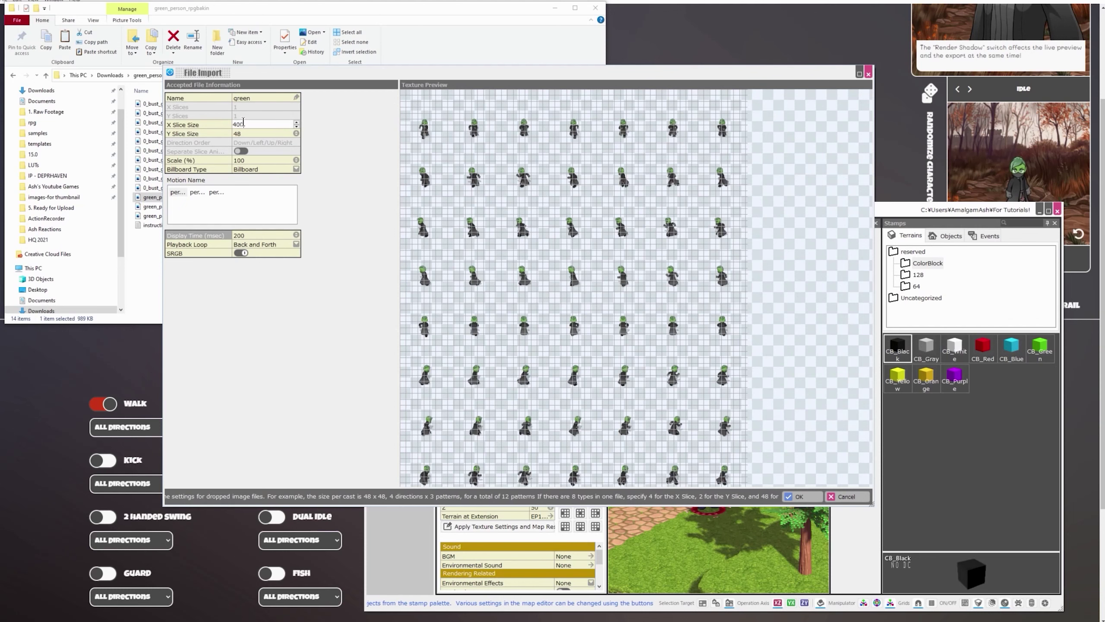
# - In the file import settings for green, set the X and Y slice sizes to 400 and the scale to 50%
pyautogui.click(249, 133)
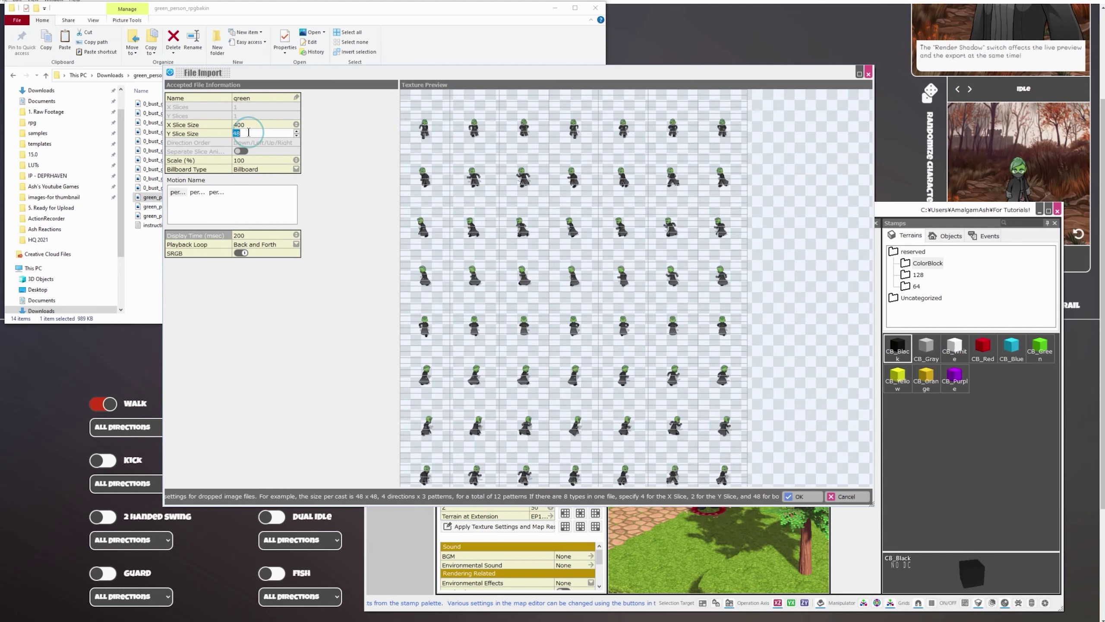
pyautogui.write('400')
pyautogui.press('Return')
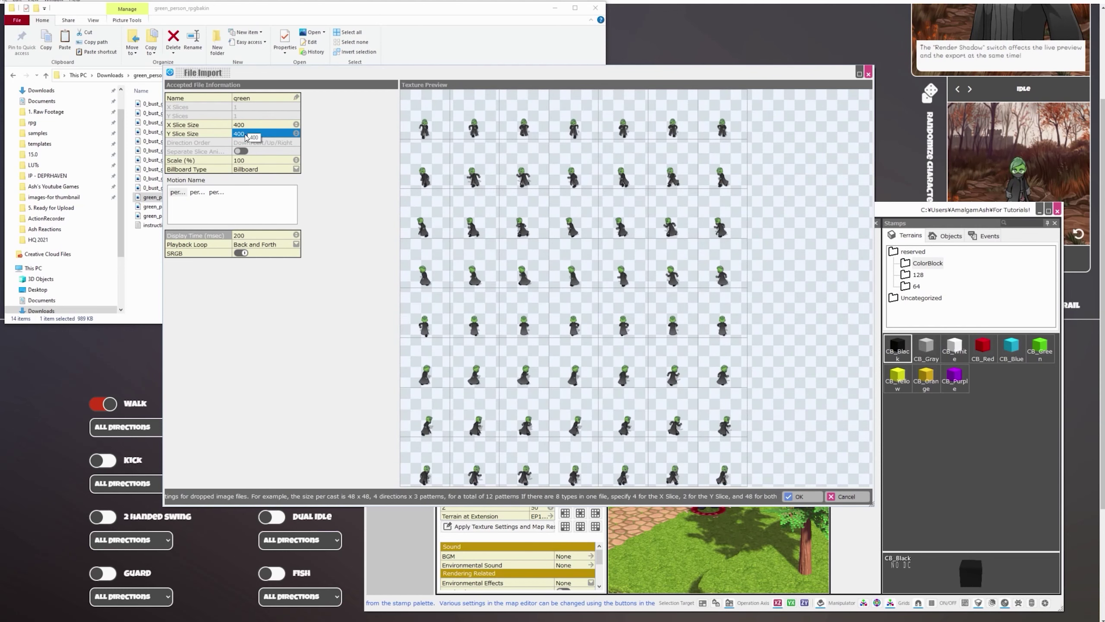
pyautogui.click(233, 160)
pyautogui.write('50')
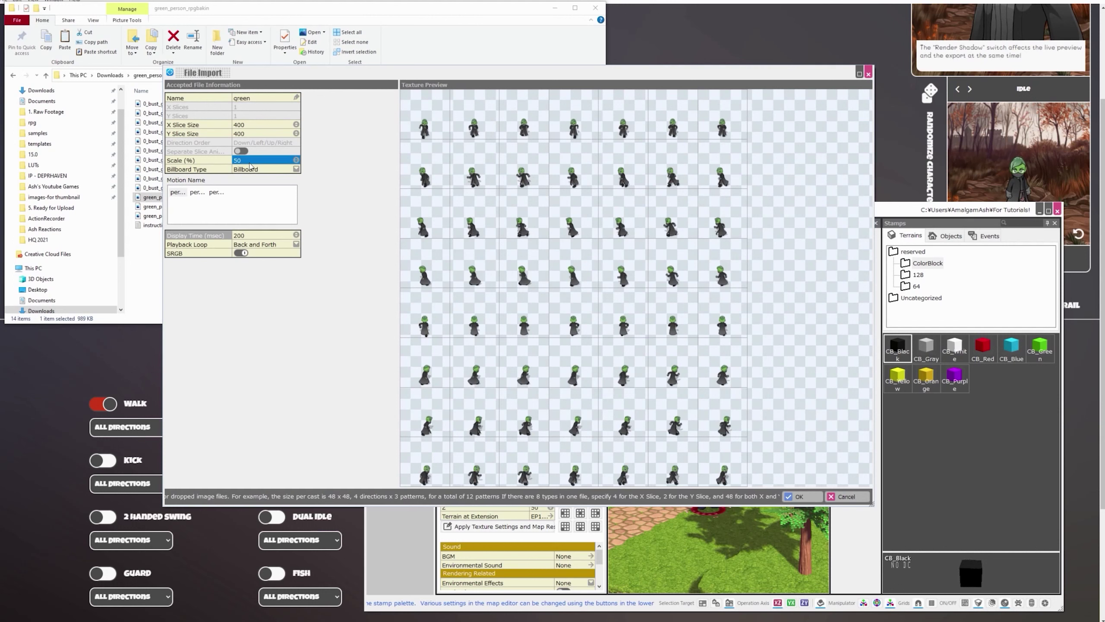
# - Set the billboard type to Vertical Billboard, the display time to 100 msec and playback to Loop, and complete the import
pyautogui.click(252, 169)
pyautogui.click(263, 187)
pyautogui.click(265, 236)
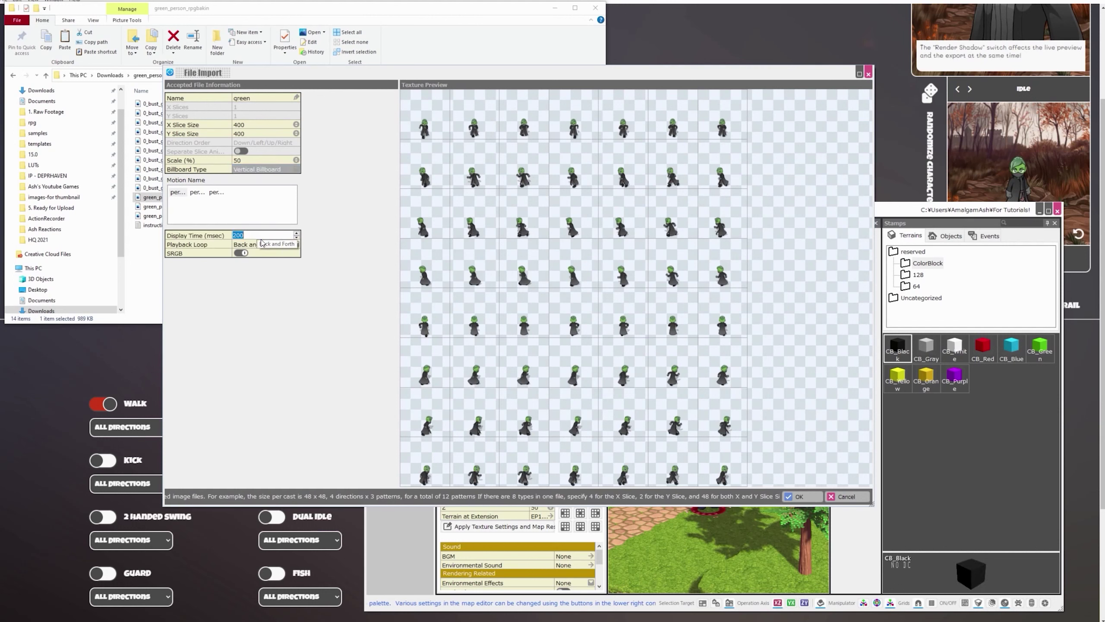
pyautogui.write('10')
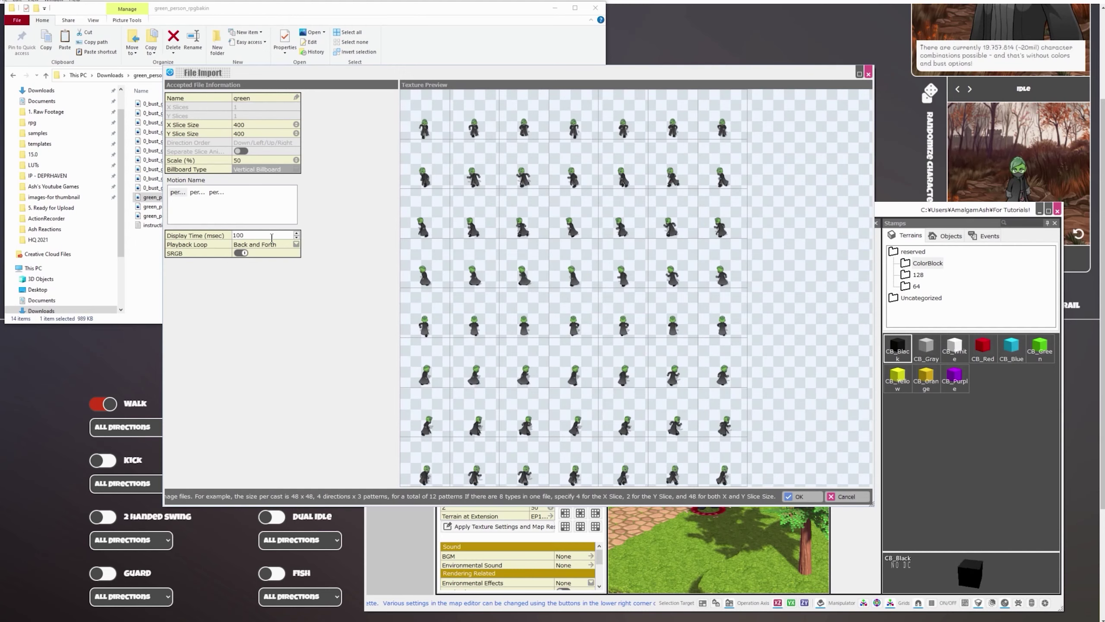
pyautogui.click(275, 244)
pyautogui.click(276, 244)
pyautogui.click(261, 254)
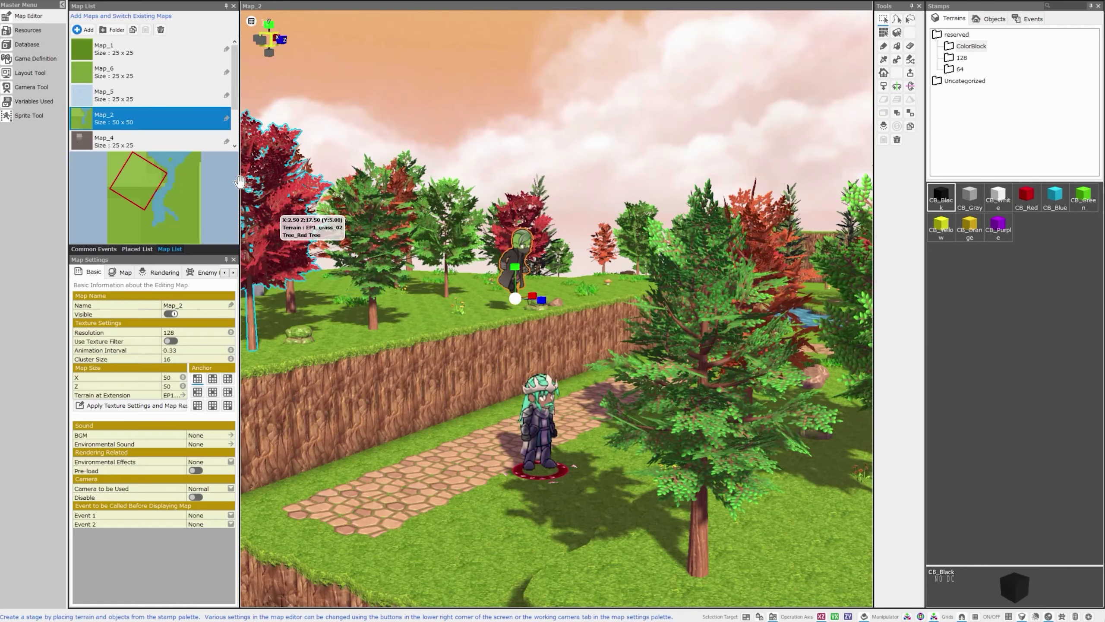
# - In the resources, rename the green slice animation's motions to run, wait and walk, and save the changes
pyautogui.click(29, 30)
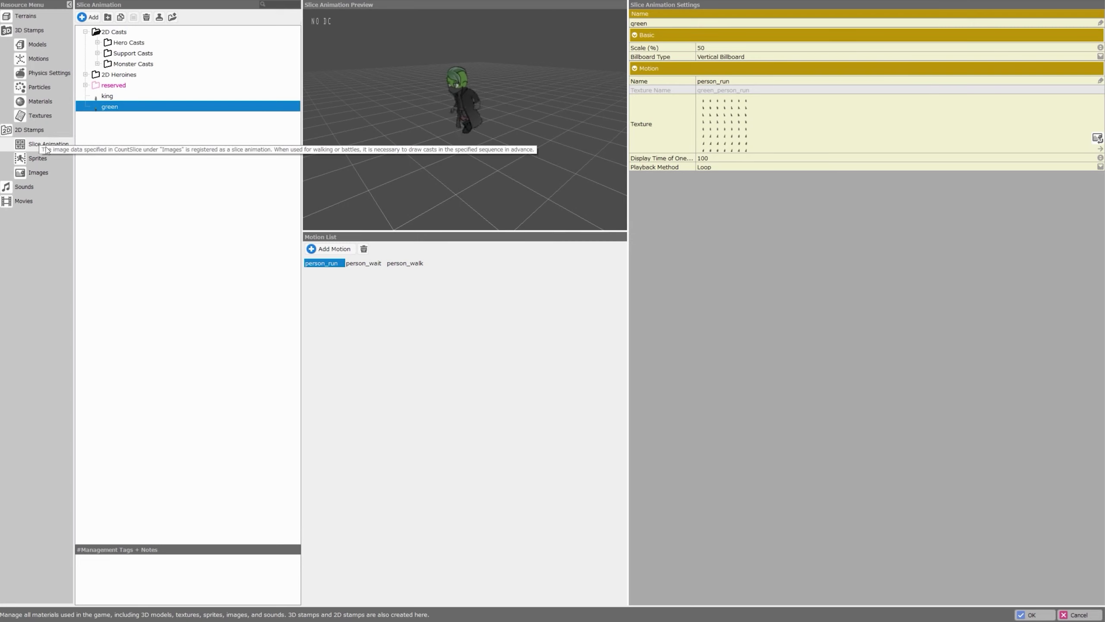
pyautogui.click(720, 82)
pyautogui.moveTo(720, 81); pyautogui.dragTo(702, 84)
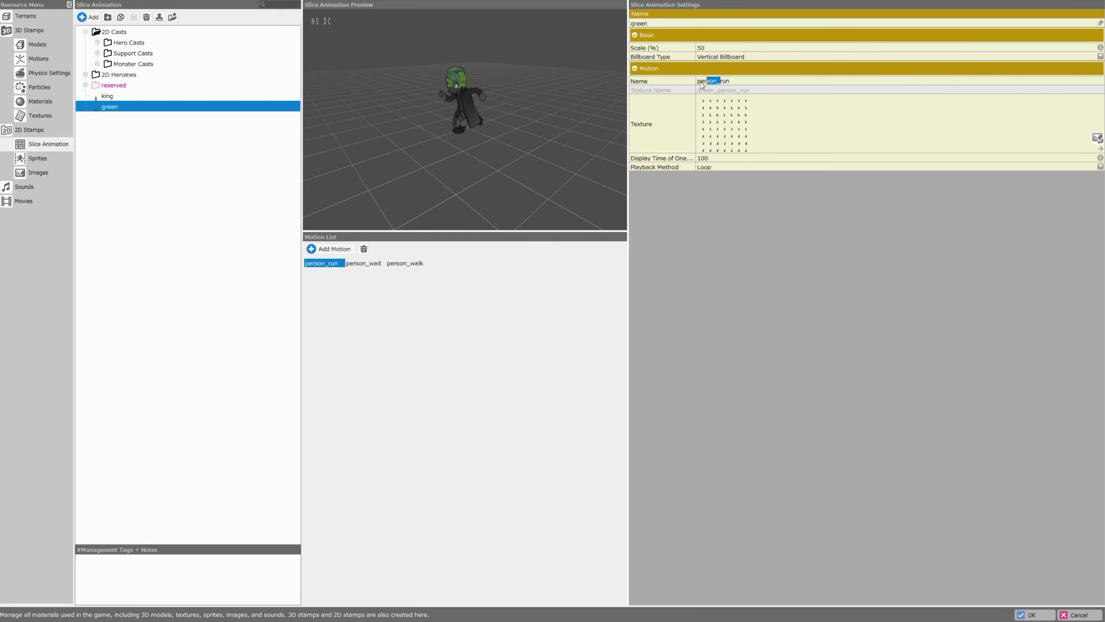
pyautogui.click(361, 263)
pyautogui.click(405, 263)
pyautogui.click(1038, 618)
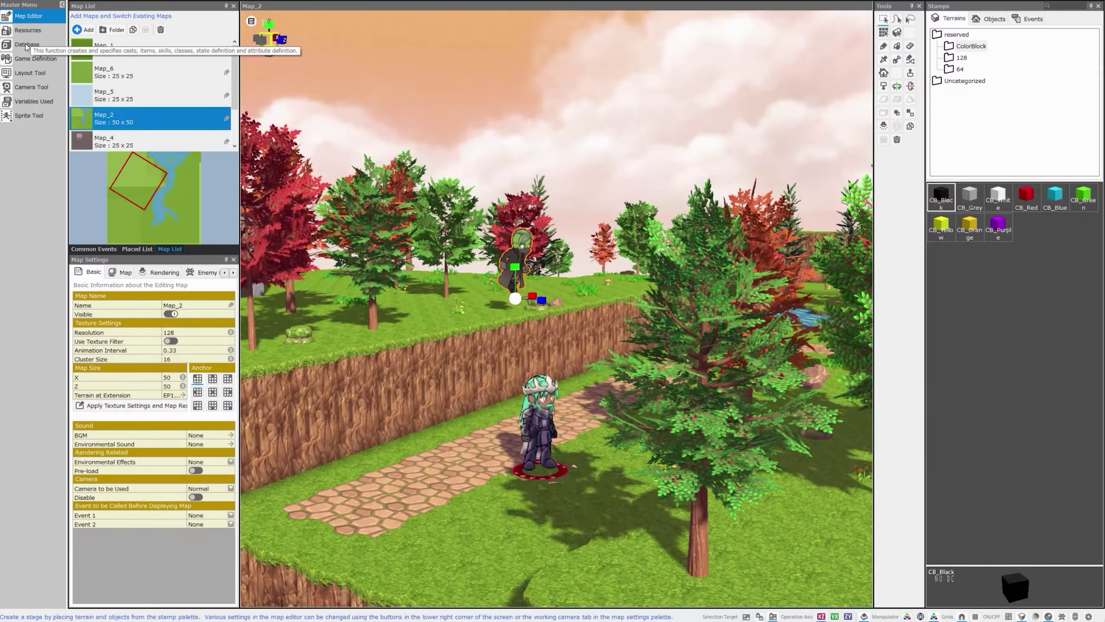
# - Add a cast named green to the database and assign the green 2D stamp as its graphic for moving
pyautogui.click(20, 45)
pyautogui.click(89, 19)
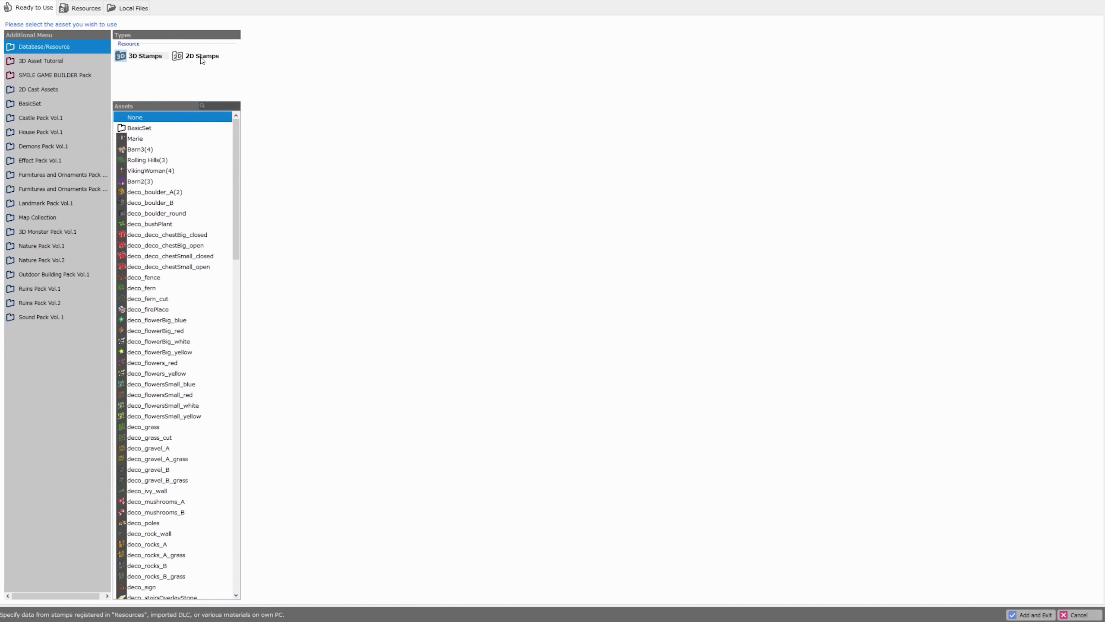
pyautogui.click(202, 56)
pyautogui.click(136, 204)
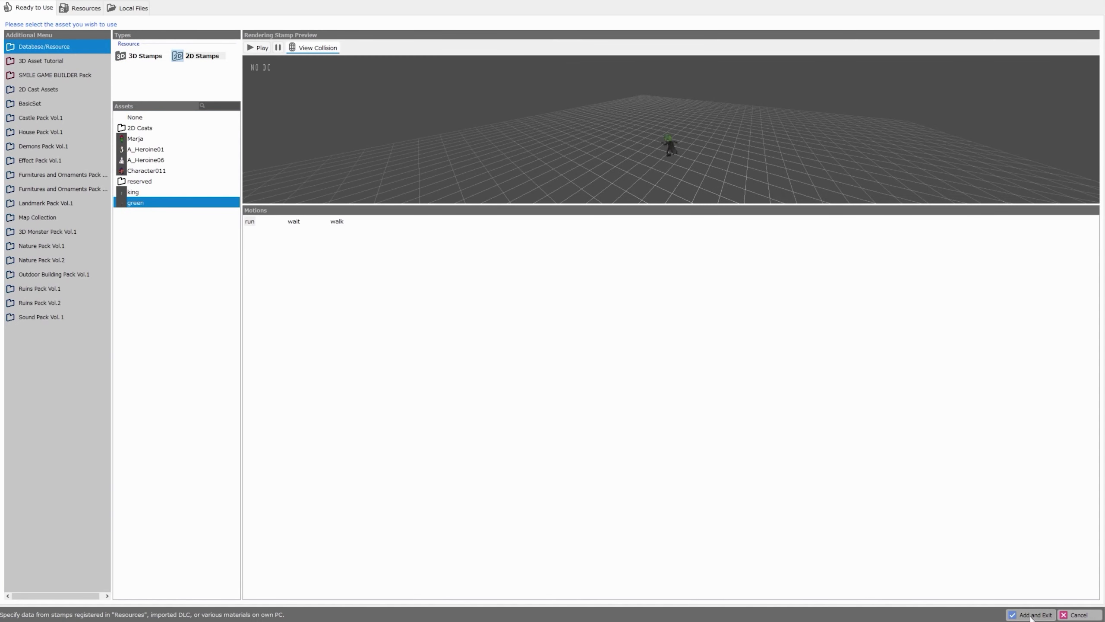
pyautogui.click(1030, 616)
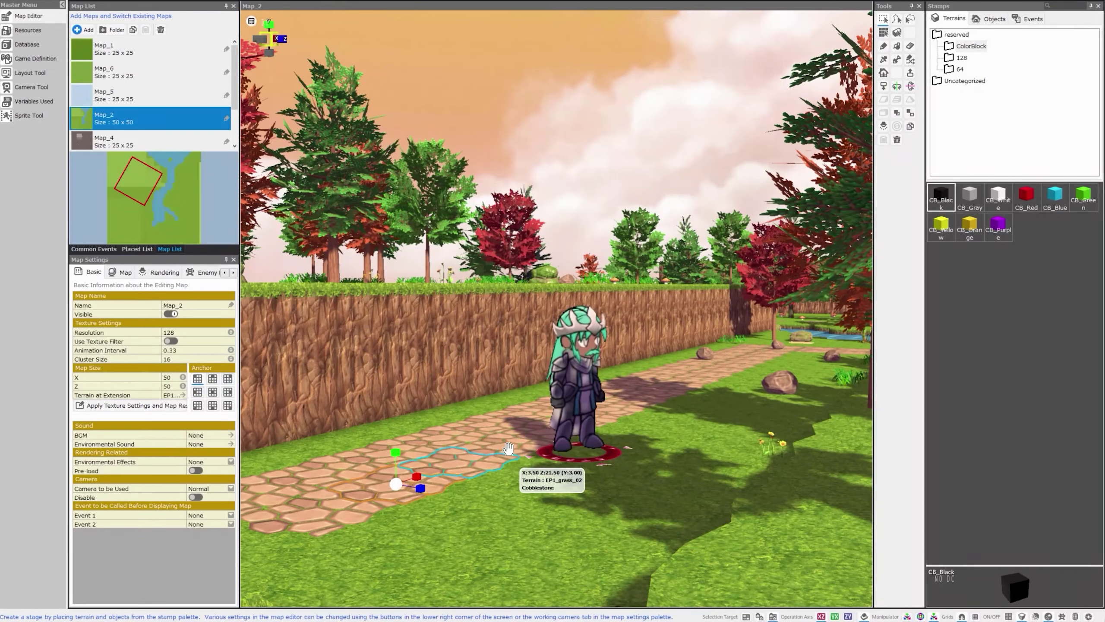
# - In the game definition's start settings, change the main cast to green and save
pyautogui.click(33, 59)
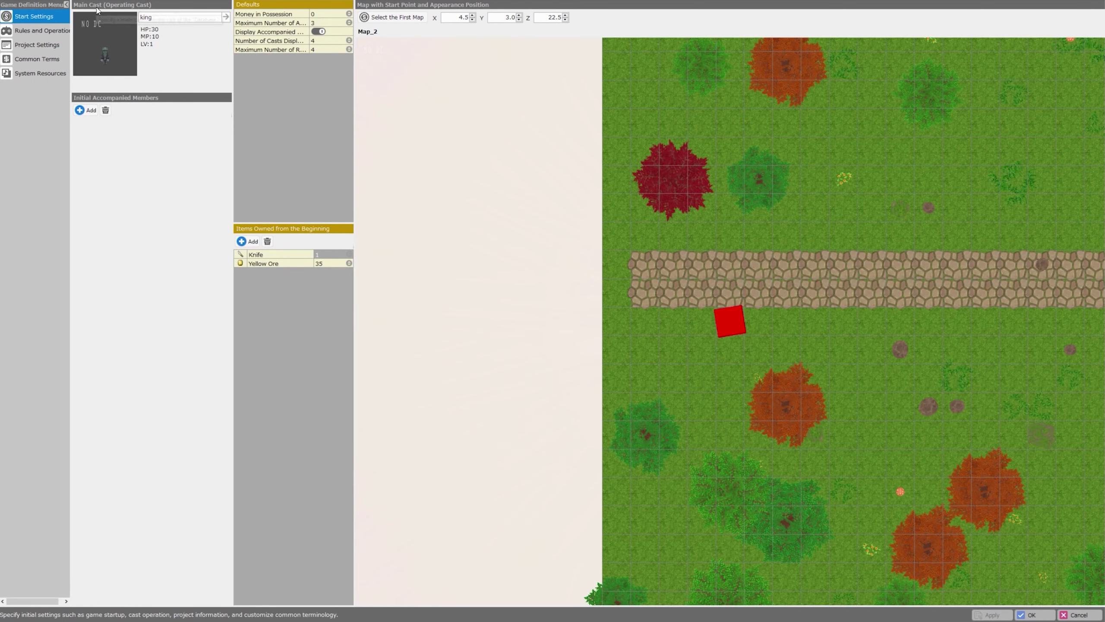
pyautogui.click(161, 19)
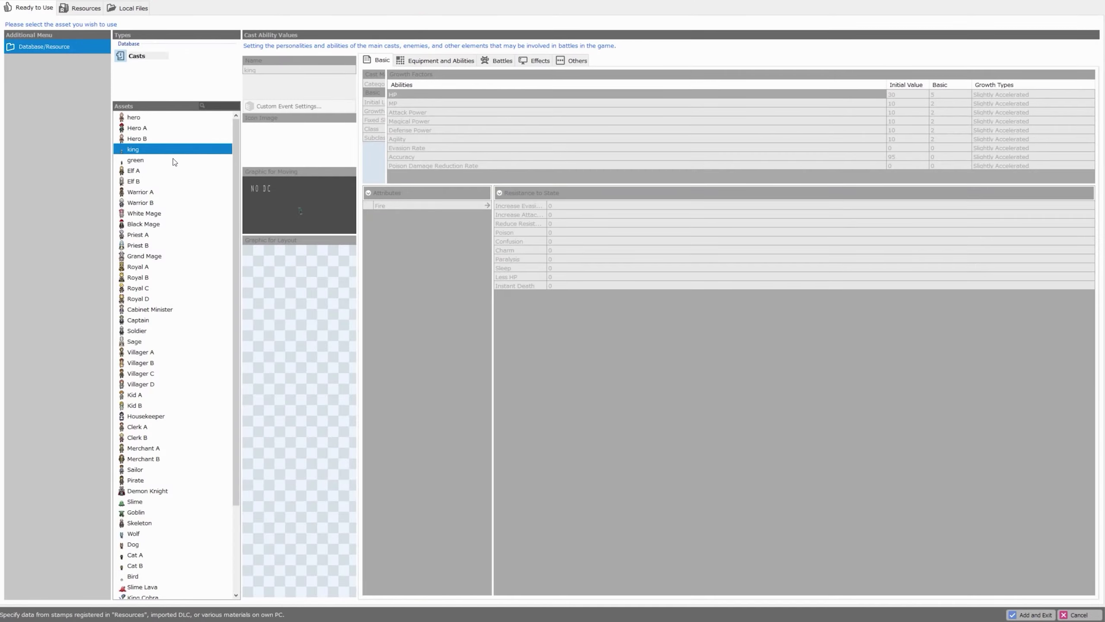
pyautogui.click(140, 161)
pyautogui.click(1026, 615)
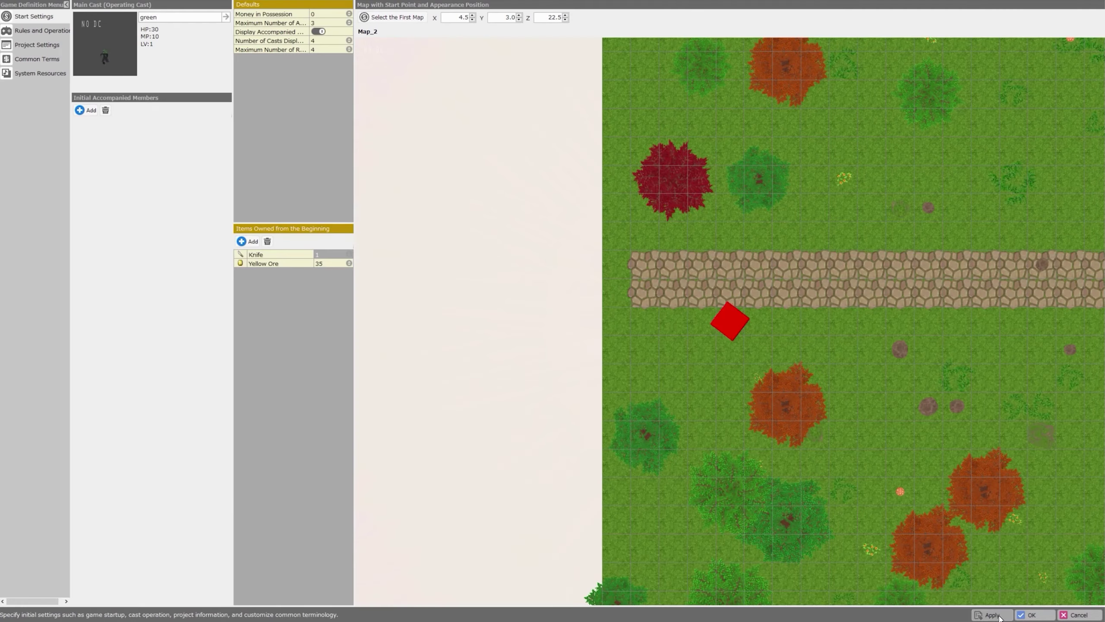
pyautogui.click(1018, 615)
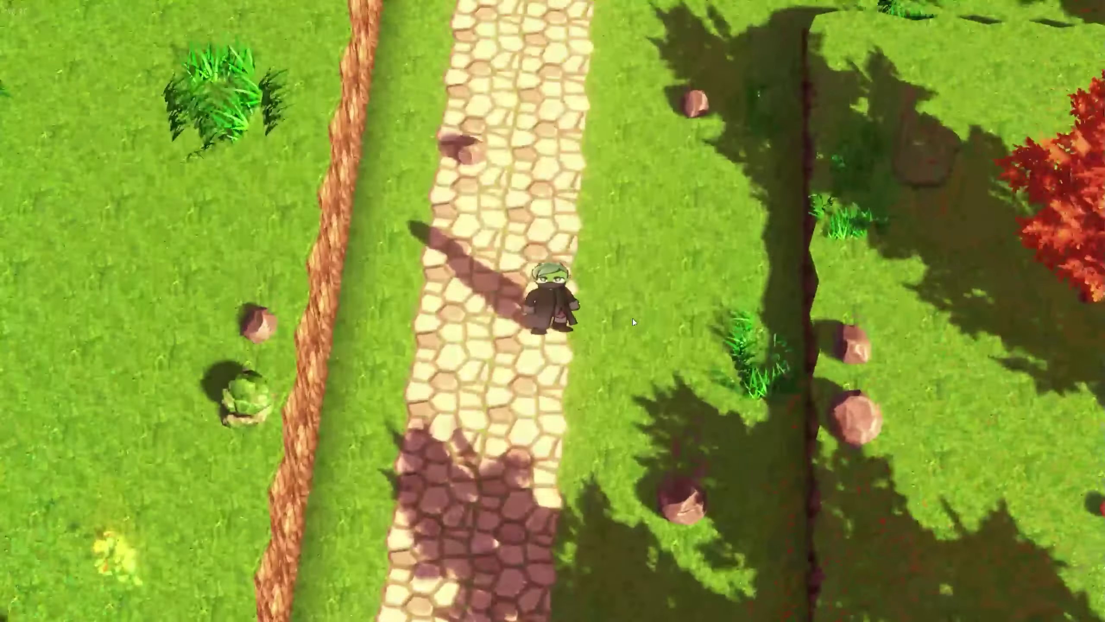
# - Test play Map_2 with the green character, walking along the cobblestone path and rotating the camera to check the motions
pyautogui.moveTo(633, 318); pyautogui.dragTo(591, 308, button='middle')
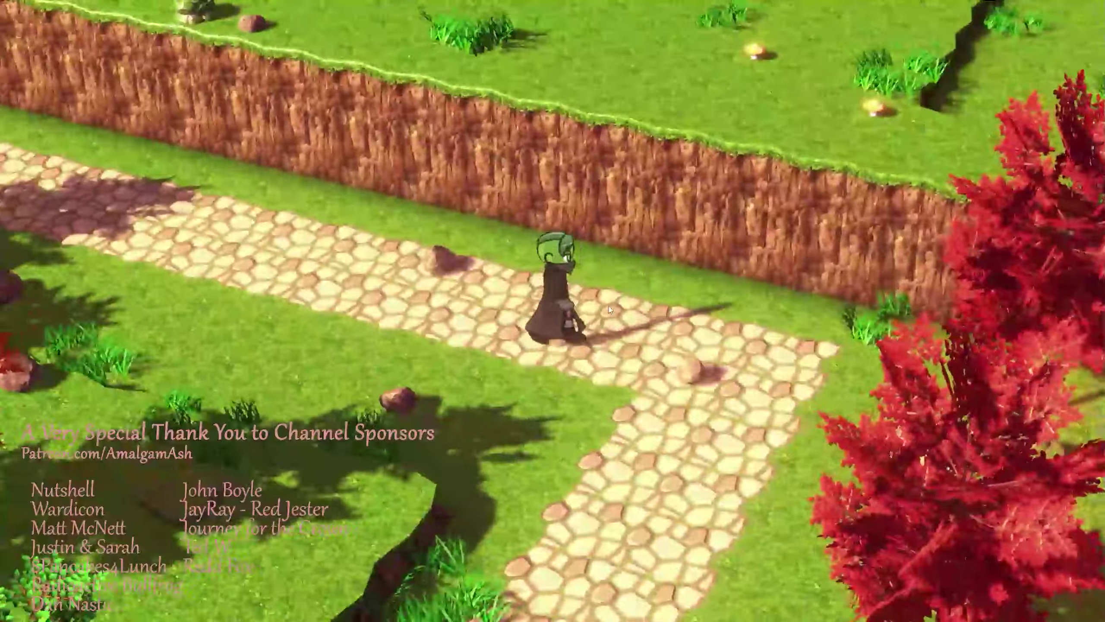
pyautogui.moveTo(608, 306); pyautogui.dragTo(633, 295, button='middle')
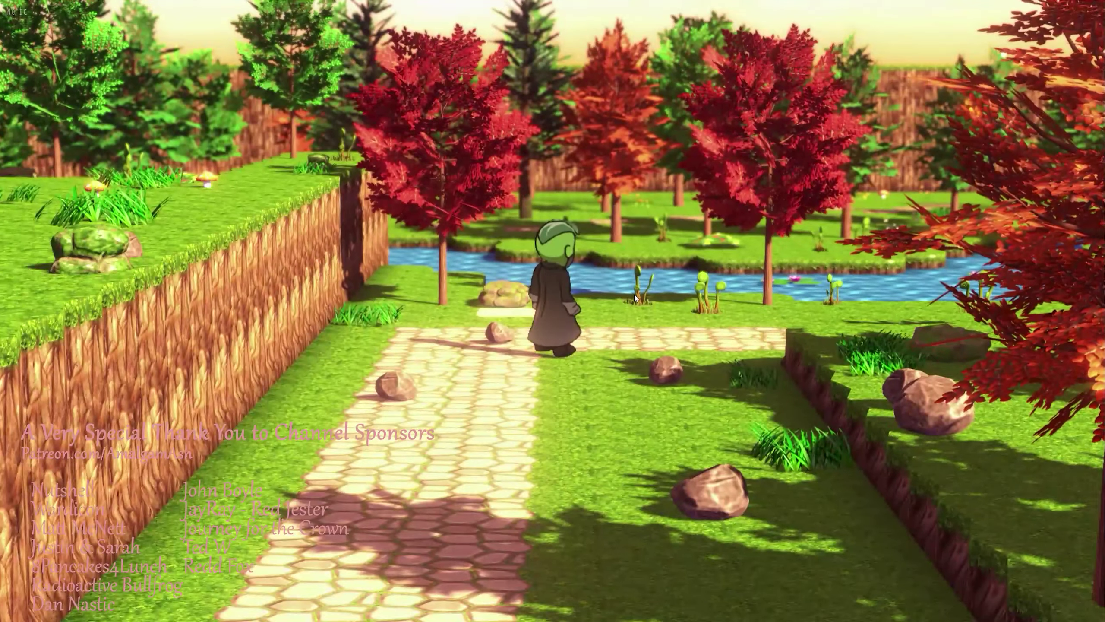